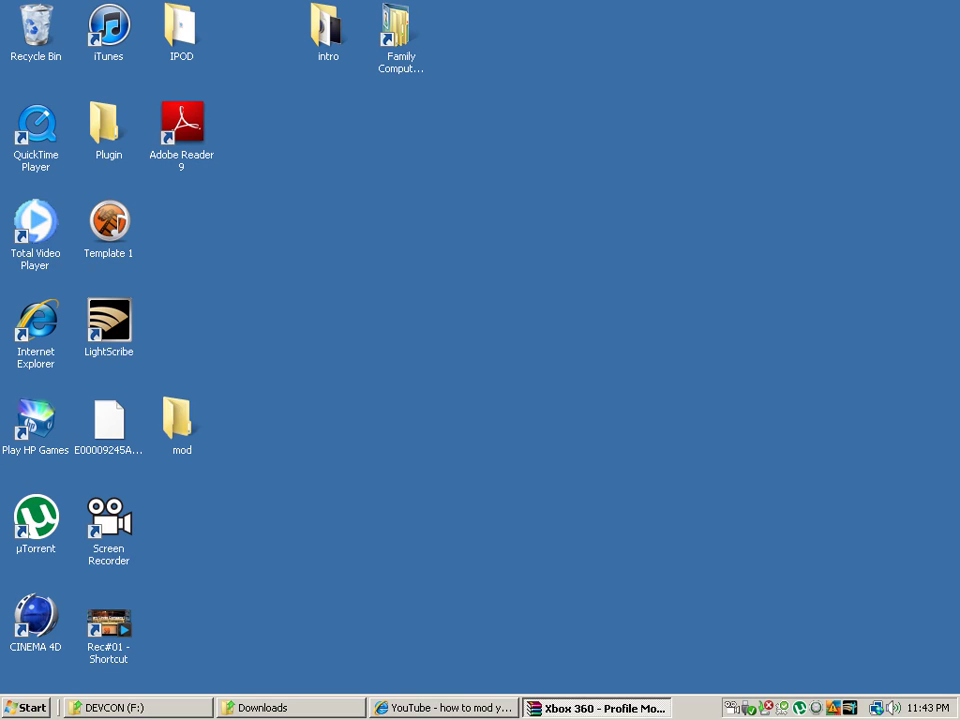
# Step: Dismiss the desktop menu and close the Downloads folder window
pyautogui.rightClick(243, 433)
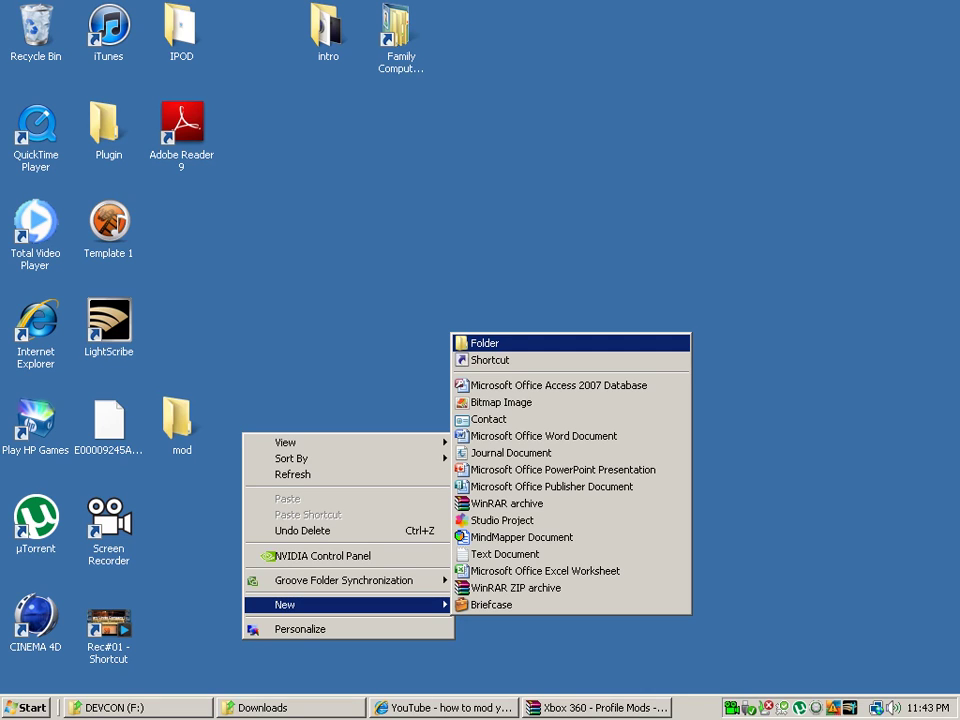
pyautogui.press('Return')
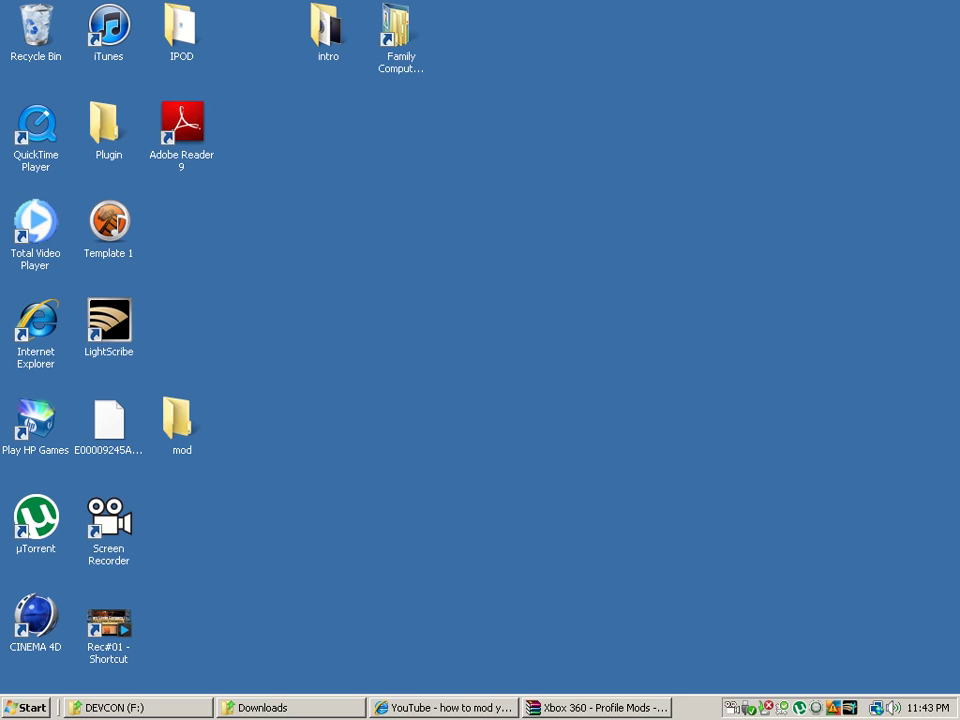
pyautogui.hotkey('alt', 'Tab')
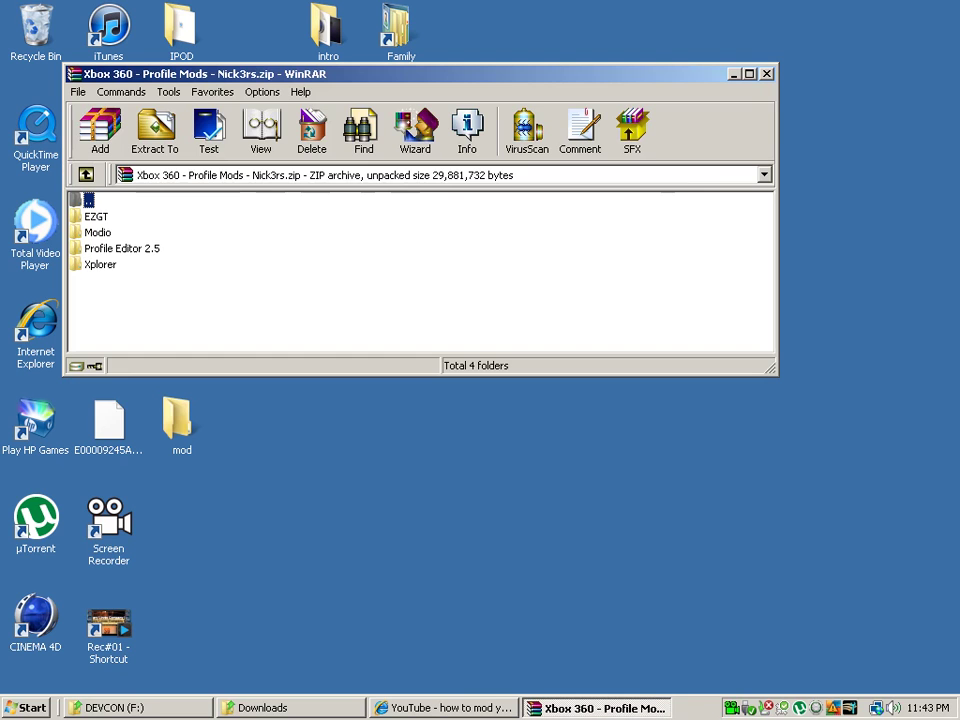
pyautogui.hotkey('alt', 'Tab')
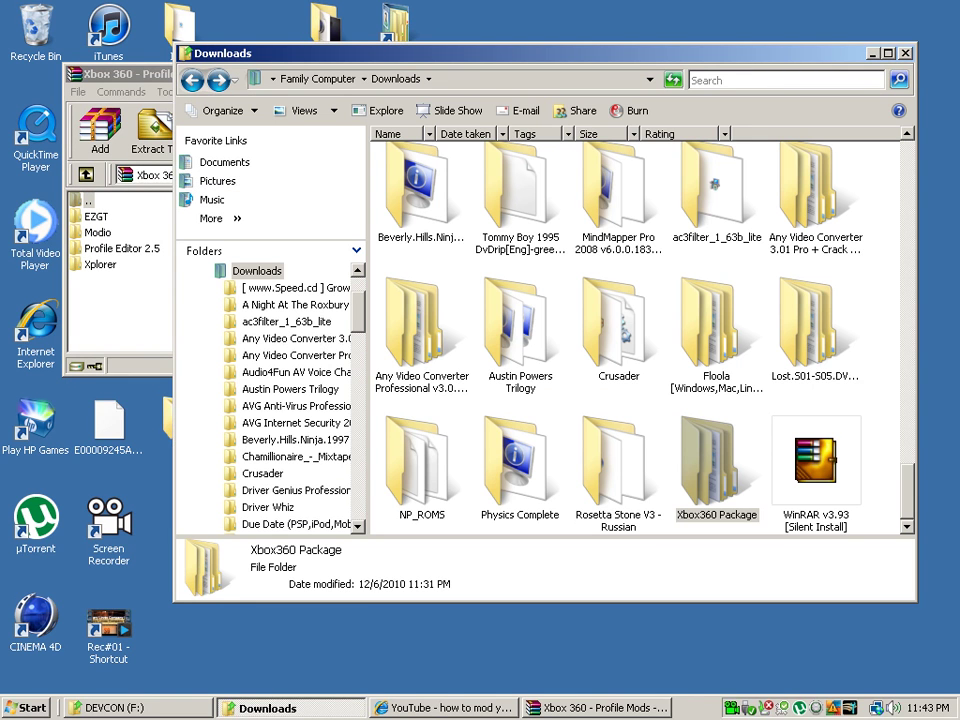
pyautogui.hotkey('alt', 'F4')
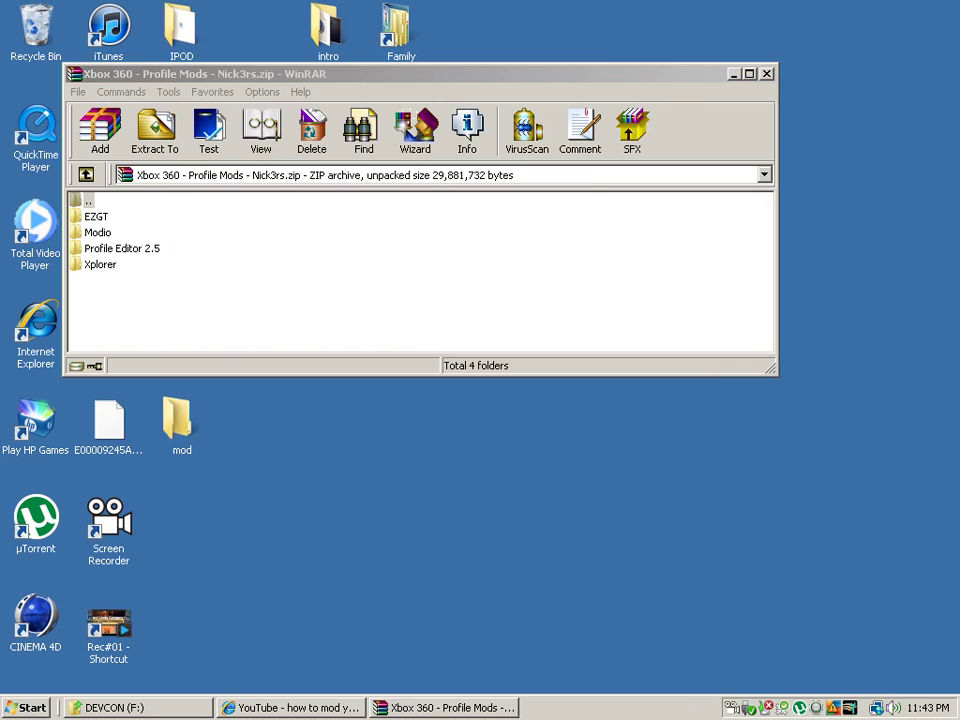
pyautogui.press('super')
pyautogui.press('Escape')
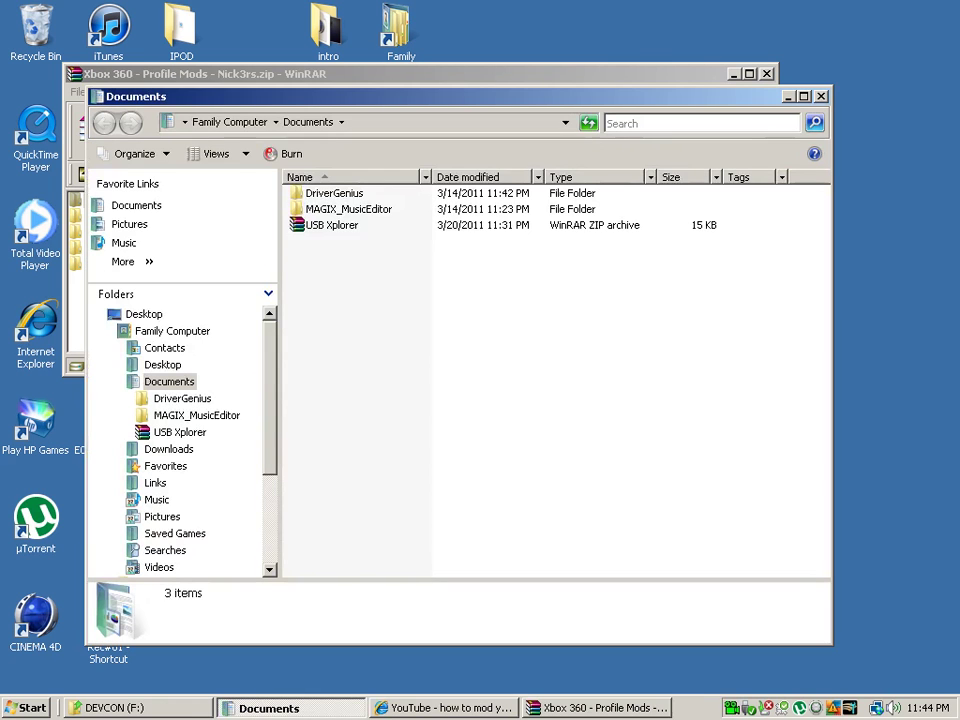
# Step: Open USB Xplorer.zip from Documents in WinRAR and enter its USB folder
pyautogui.press('End')
pyautogui.press('Return')
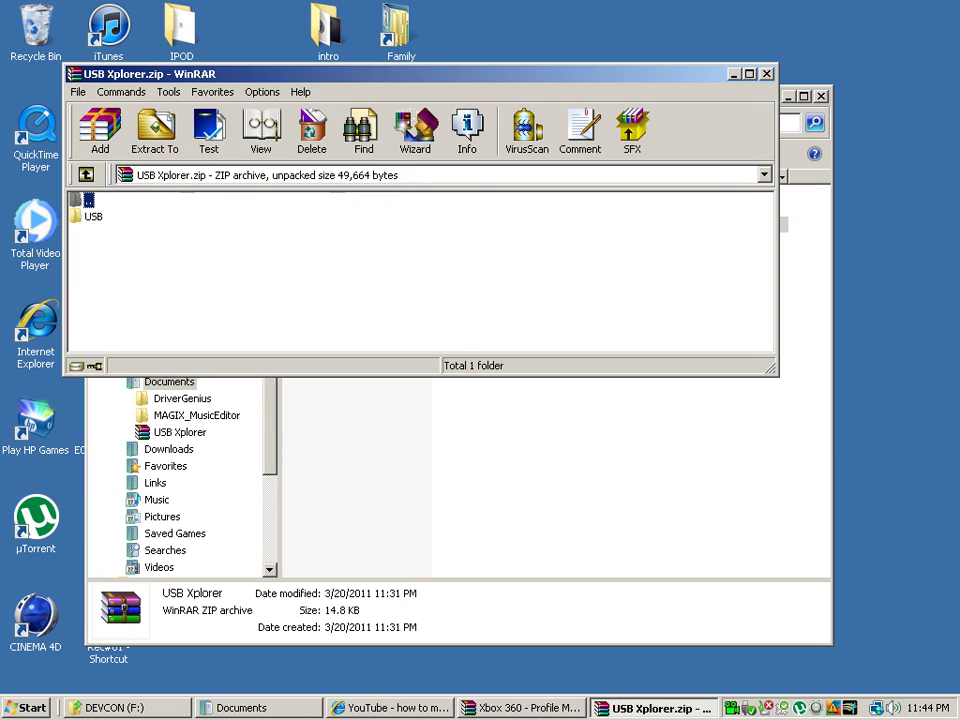
pyautogui.press('Down')
pyautogui.press('Return')
# Step: Run USBXTAFGUI.exe, open the Xbox USB device and browse into its Content directory
pyautogui.press('End')
pyautogui.press('Return')
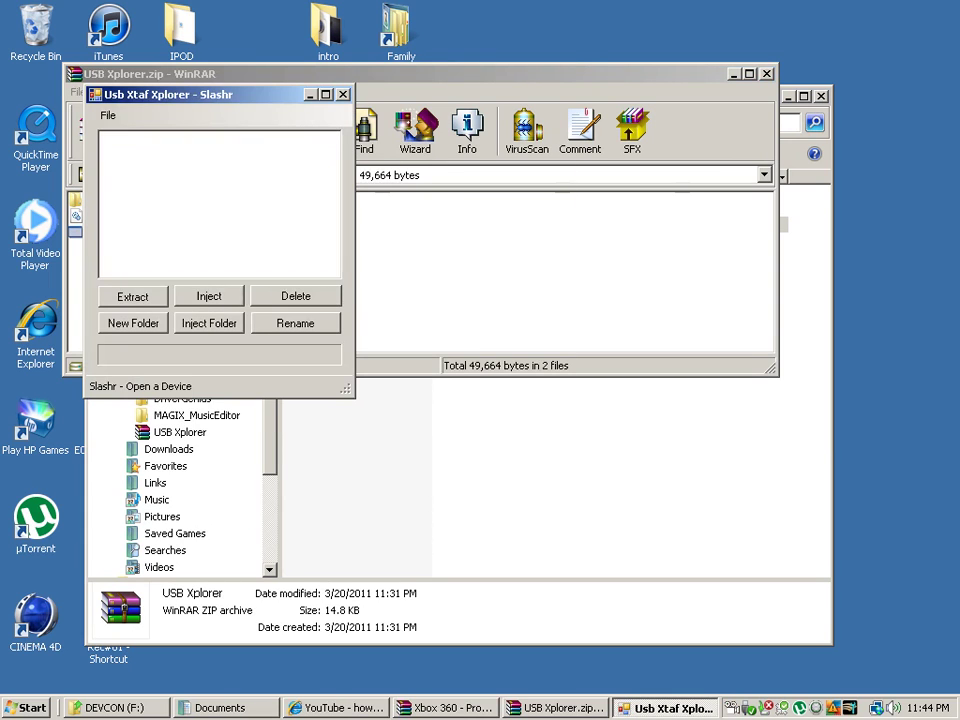
pyautogui.hotkey('alt', 'f')
pyautogui.press('Return')
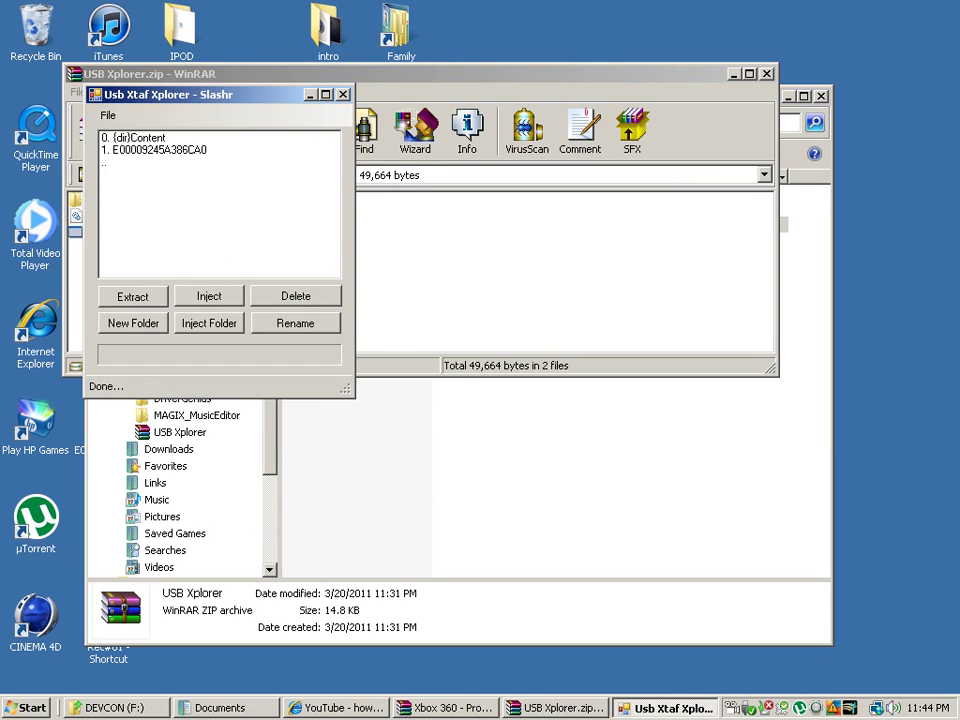
pyautogui.press('Down')
pyautogui.press('Return')
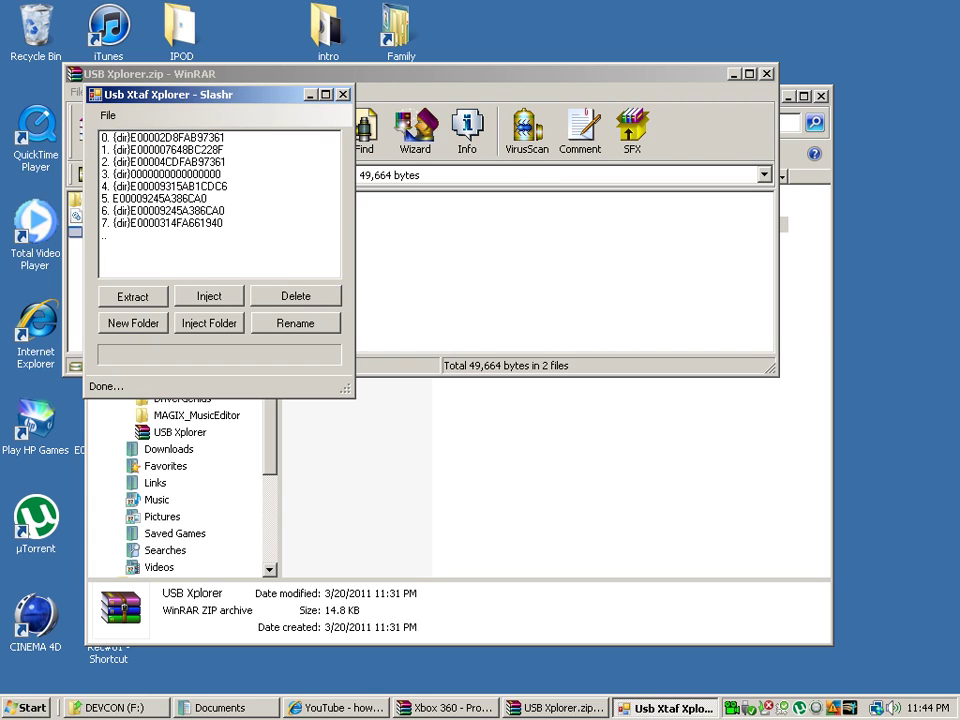
pyautogui.press('Down')
pyautogui.press('Down')
pyautogui.press('Down')
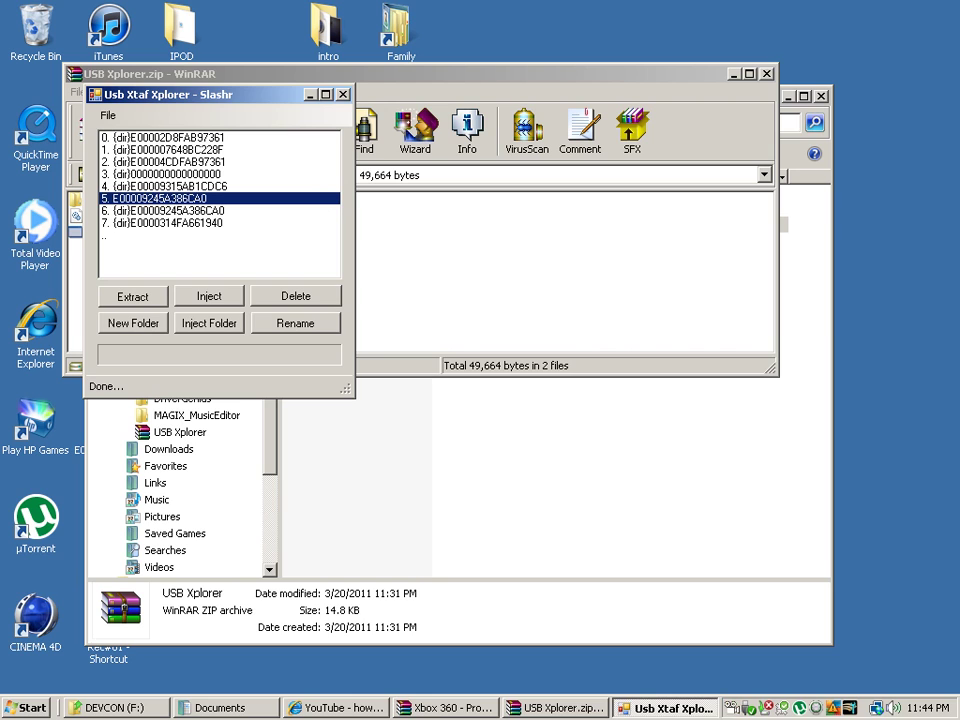
pyautogui.press('Tab')
pyautogui.press('Return')
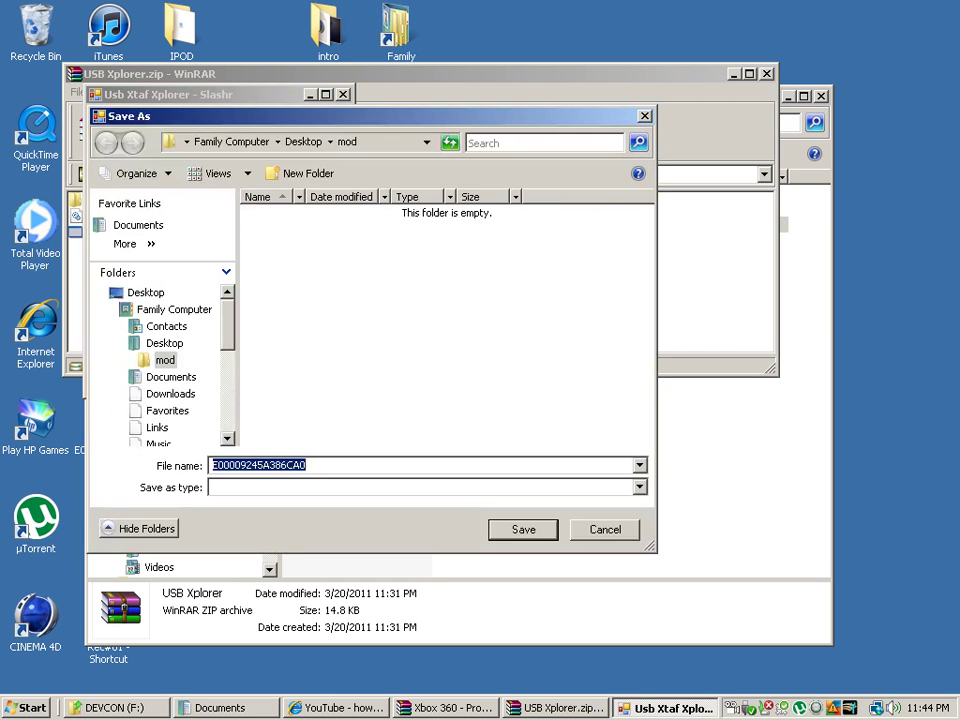
pyautogui.click(174, 309)
pyautogui.click(118, 272)
pyautogui.click(135, 281)
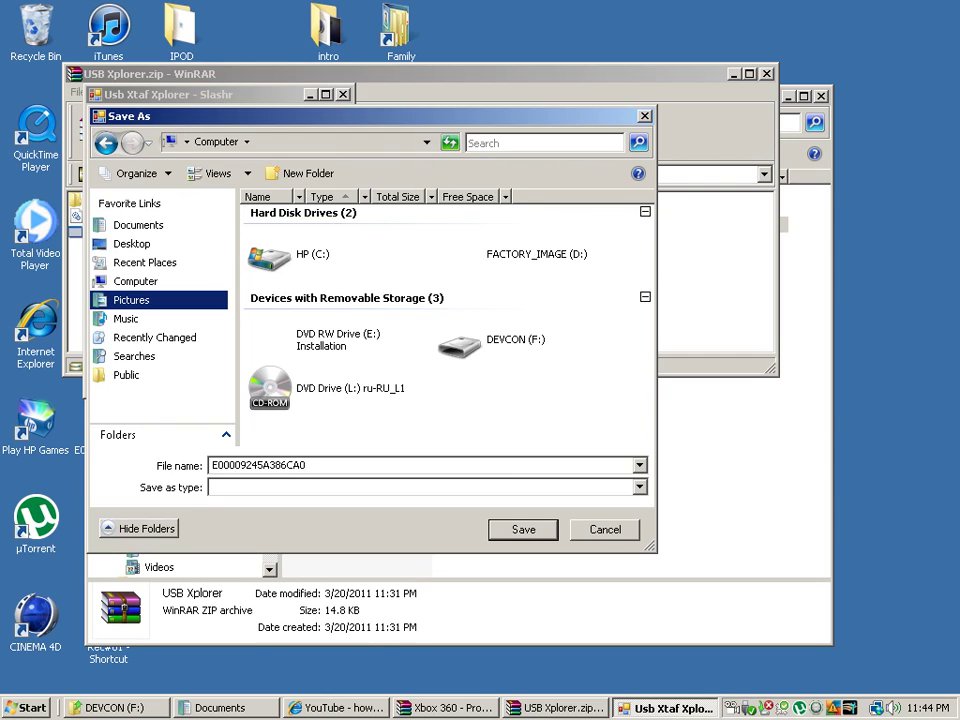
pyautogui.click(131, 243)
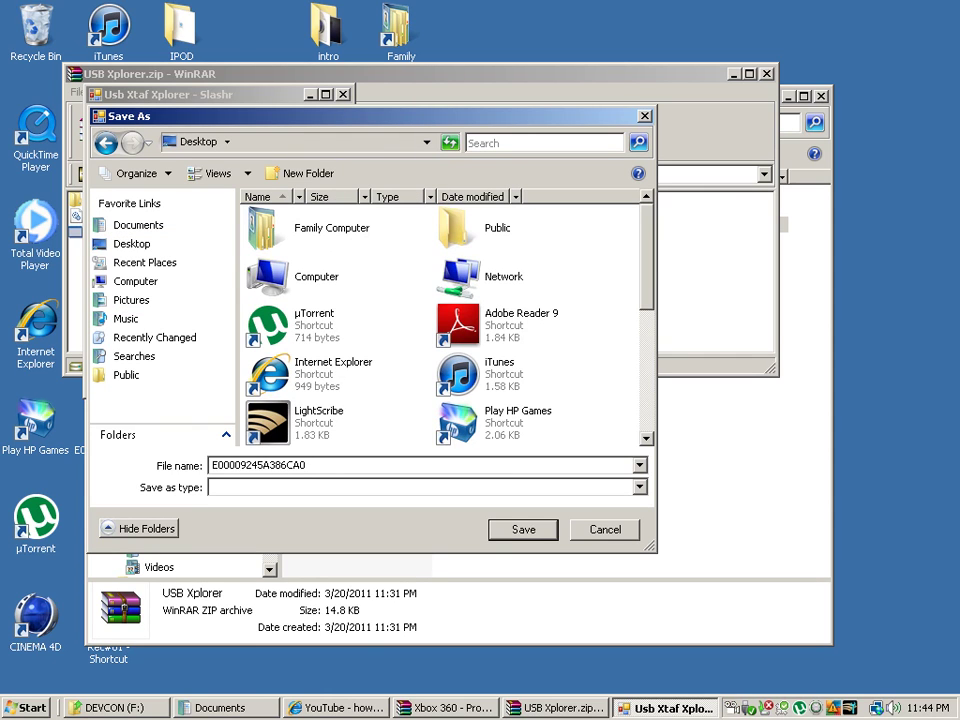
pyautogui.scroll(-5, 445, 320)
pyautogui.click(500, 228)
pyautogui.press('Return')
pyautogui.press('Return')
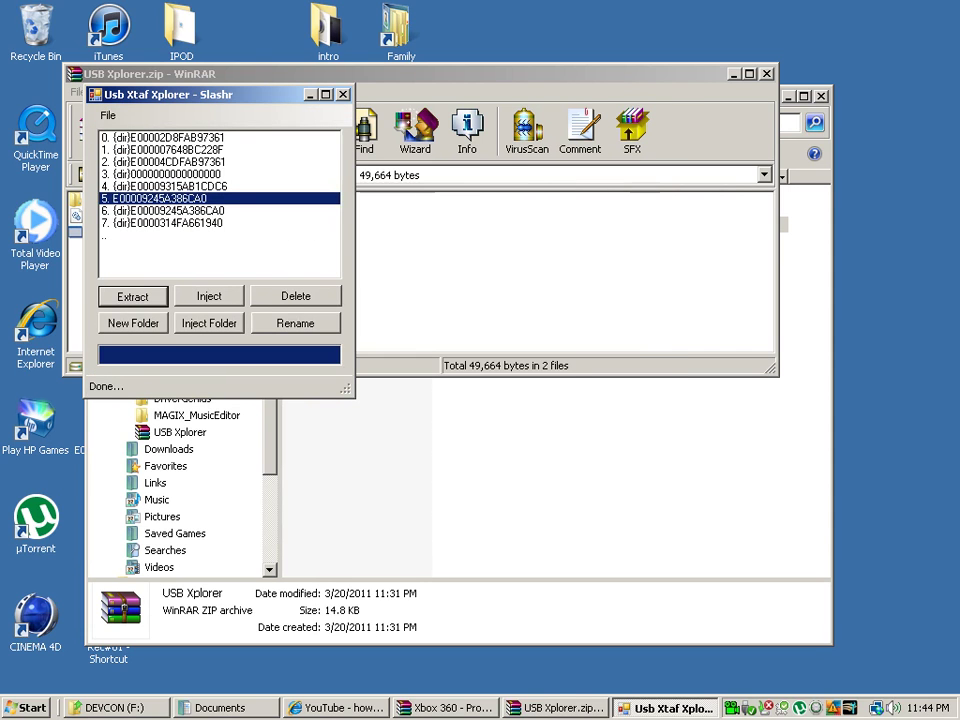
# Step: Close Usb Xtaf Xplorer, the USB Xplorer archive and the Documents window
pyautogui.hotkey('alt', 'F4')
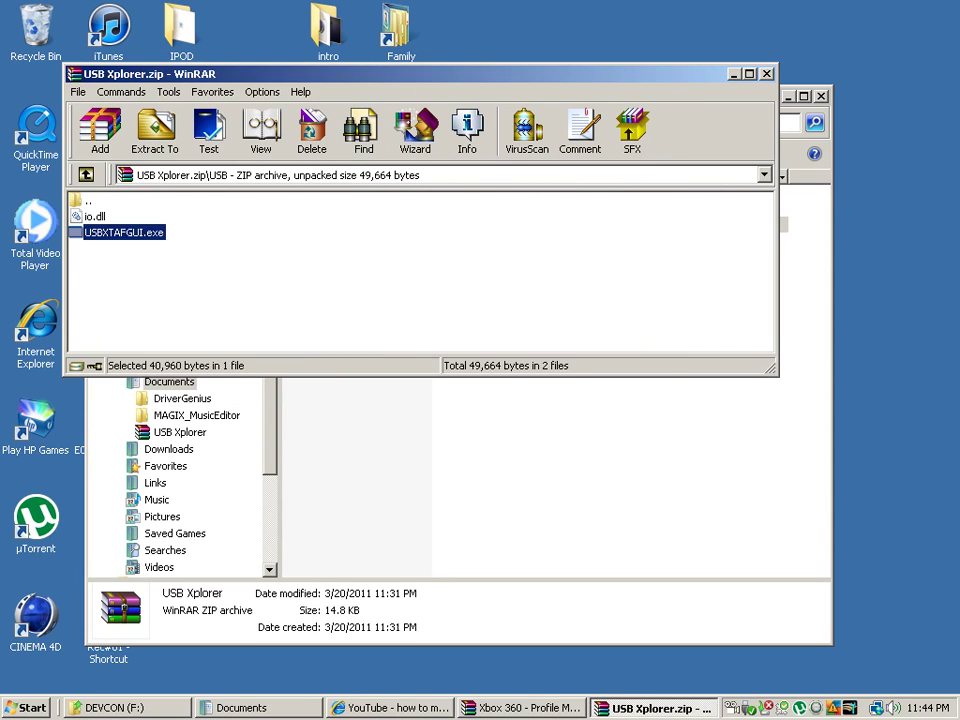
pyautogui.hotkey('alt', 'F4')
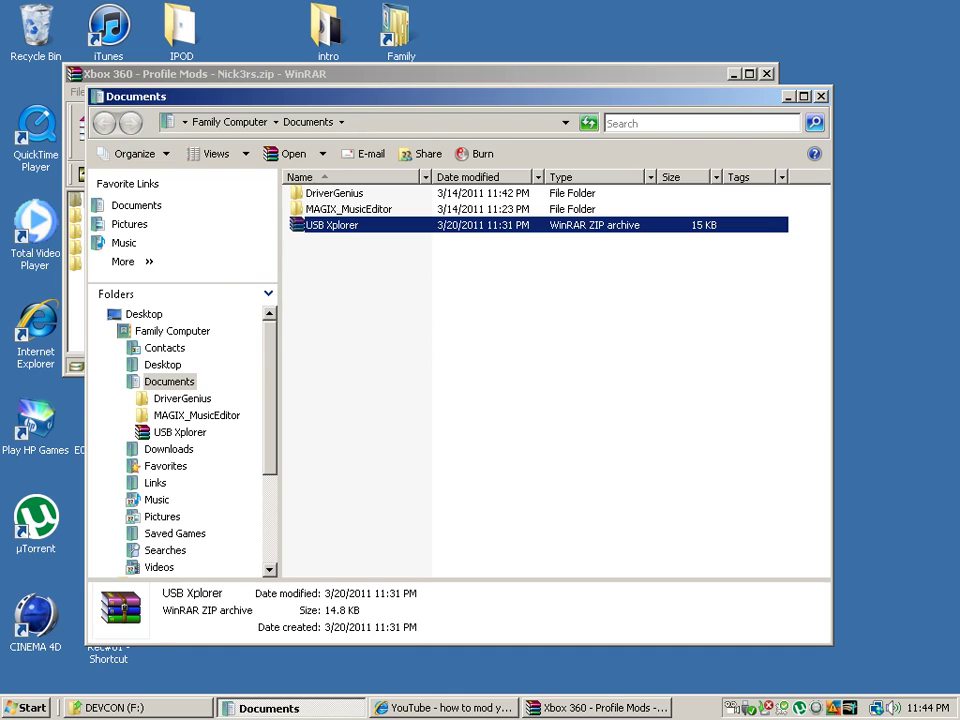
pyautogui.hotkey('alt', 'F4')
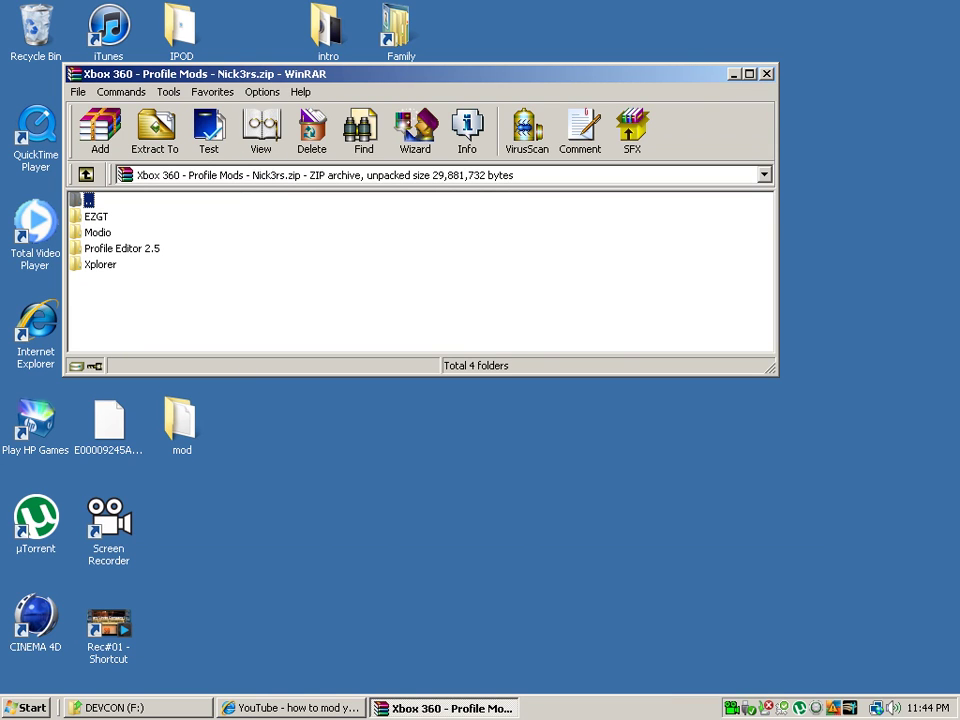
# Step: Run Modio.exe from the Modio folder of the Profile Mods archive
pyautogui.press('Down')
pyautogui.press('Down')
pyautogui.press('Return')
pyautogui.press('Down')
pyautogui.press('Down')
pyautogui.press('Down')
pyautogui.press('Return')
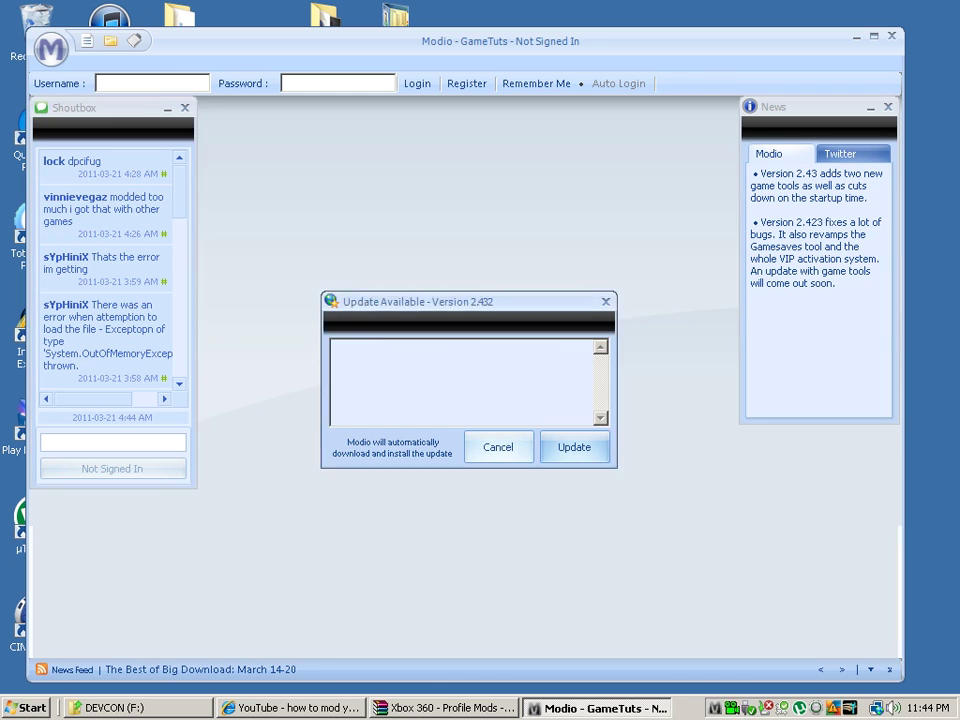
# Step: Dismiss Modio's 2.432 update offer and close the Profile Mods archive, leaving Modio running
pyautogui.press('Escape')
pyautogui.click(51, 47)
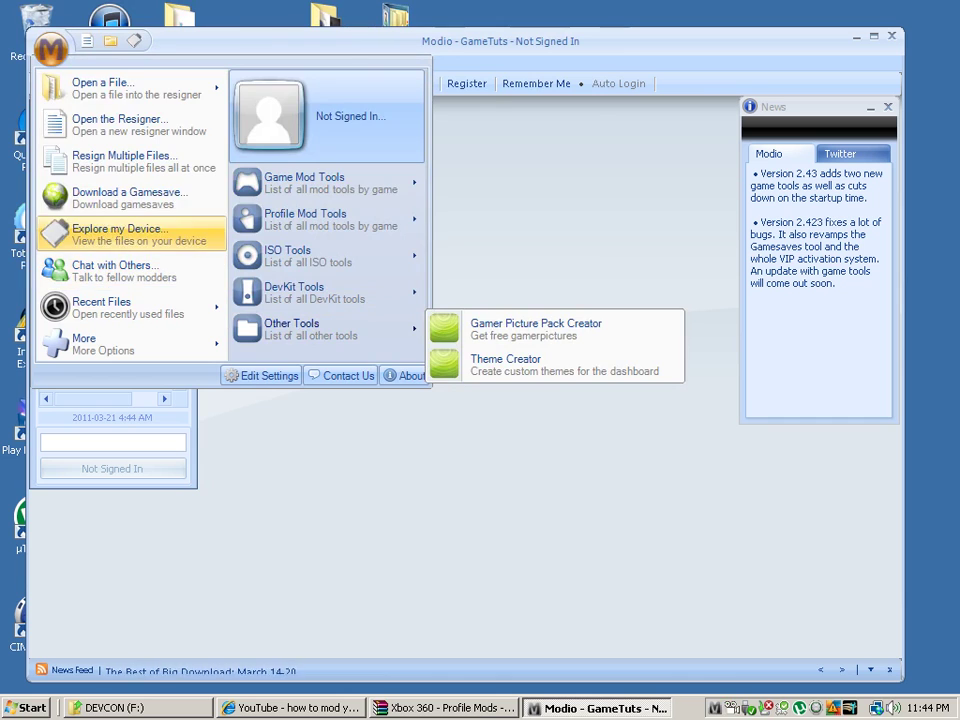
pyautogui.press('Escape')
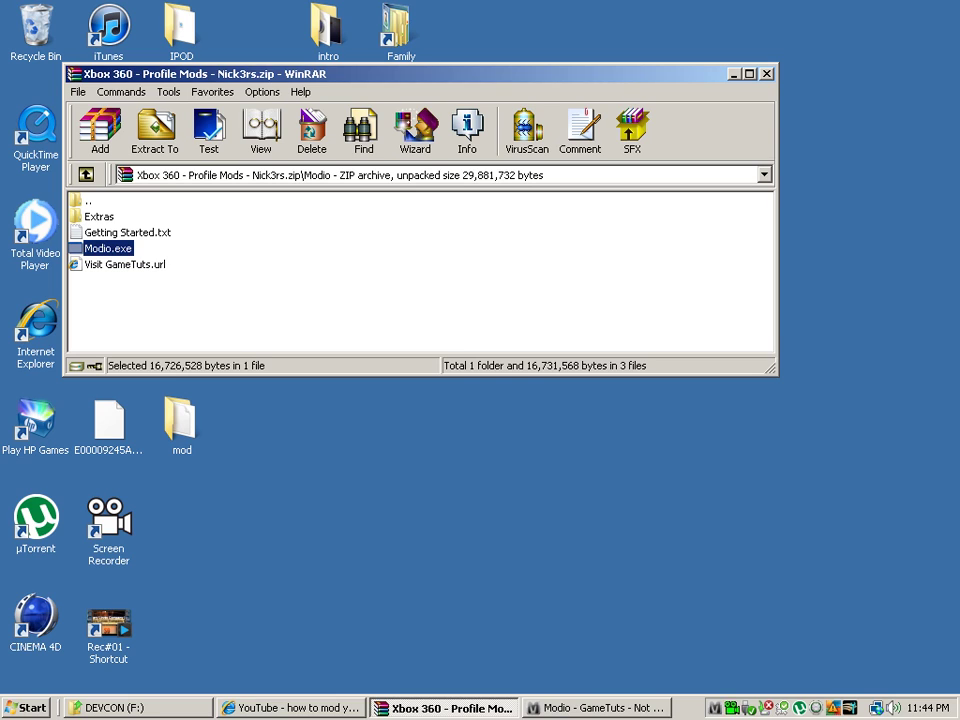
pyautogui.hotkey('alt', 'F4')
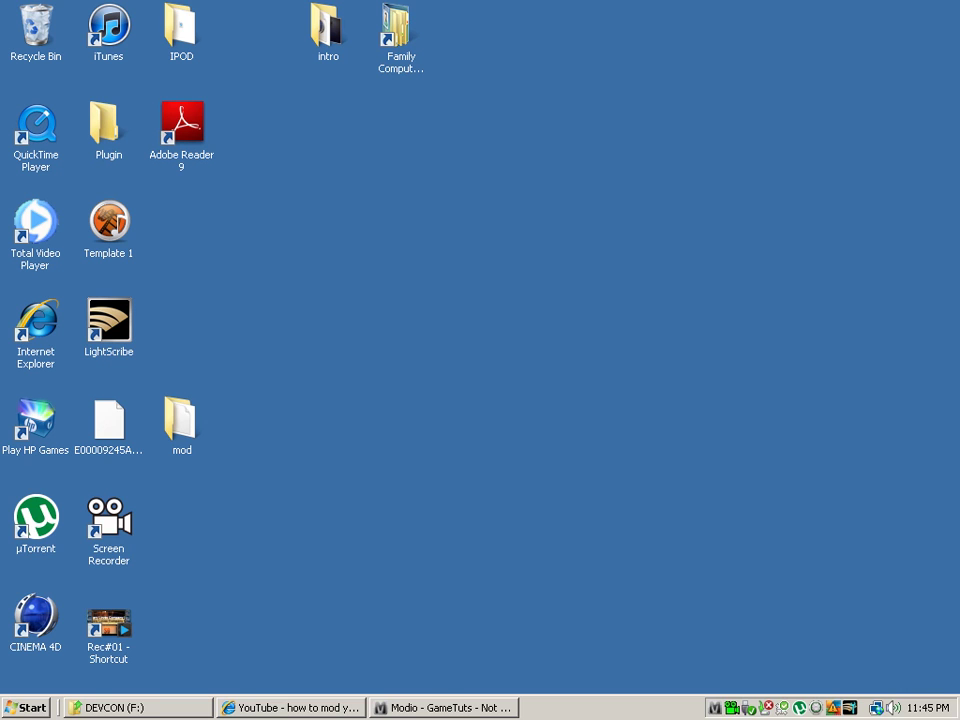
pyautogui.doubleClick(180, 420)
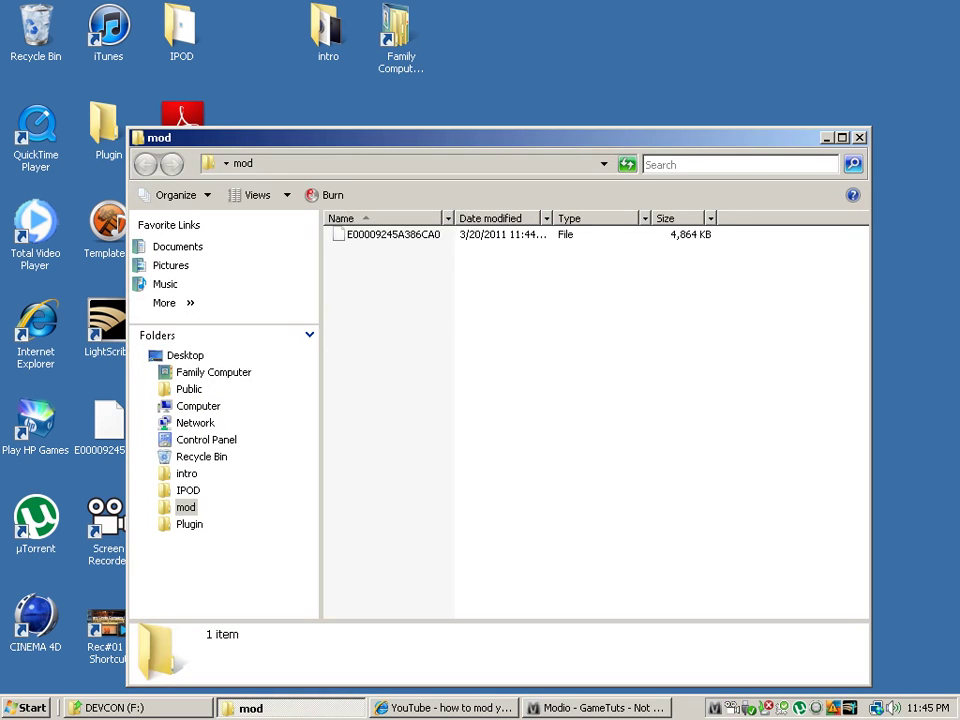
pyautogui.press('Down')
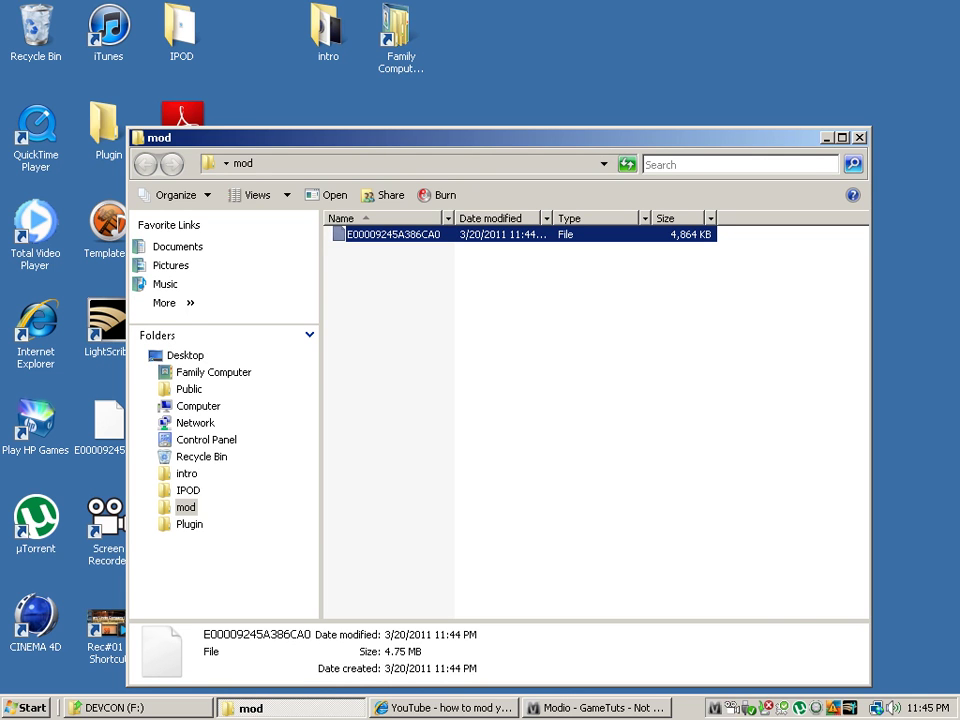
pyautogui.click(445, 707)
pyautogui.click(597, 707)
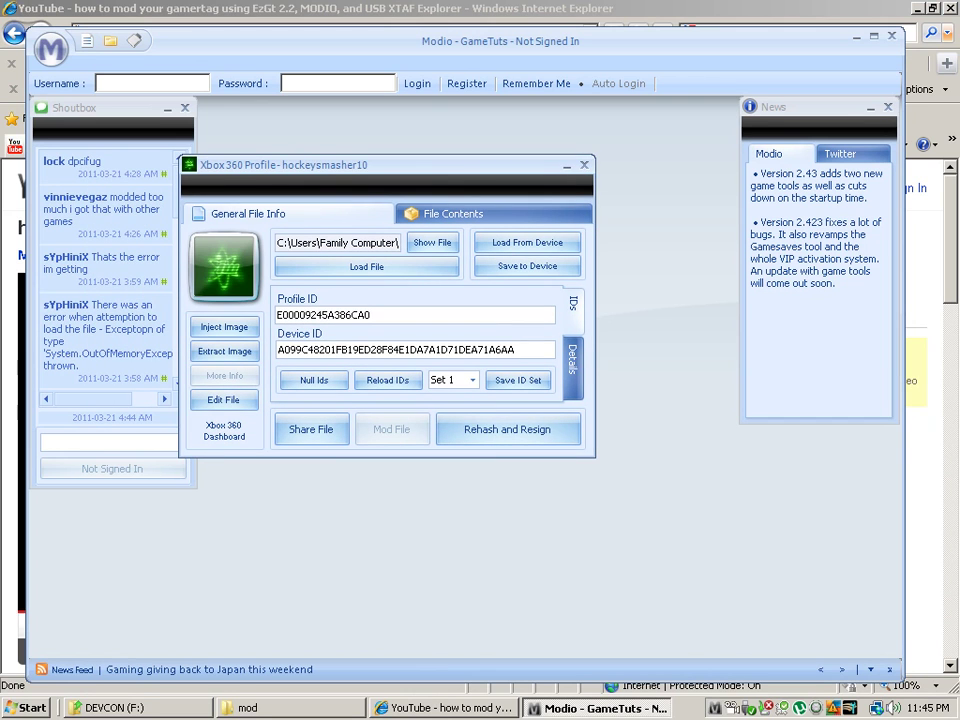
pyautogui.hotkey('alt', 'F4')
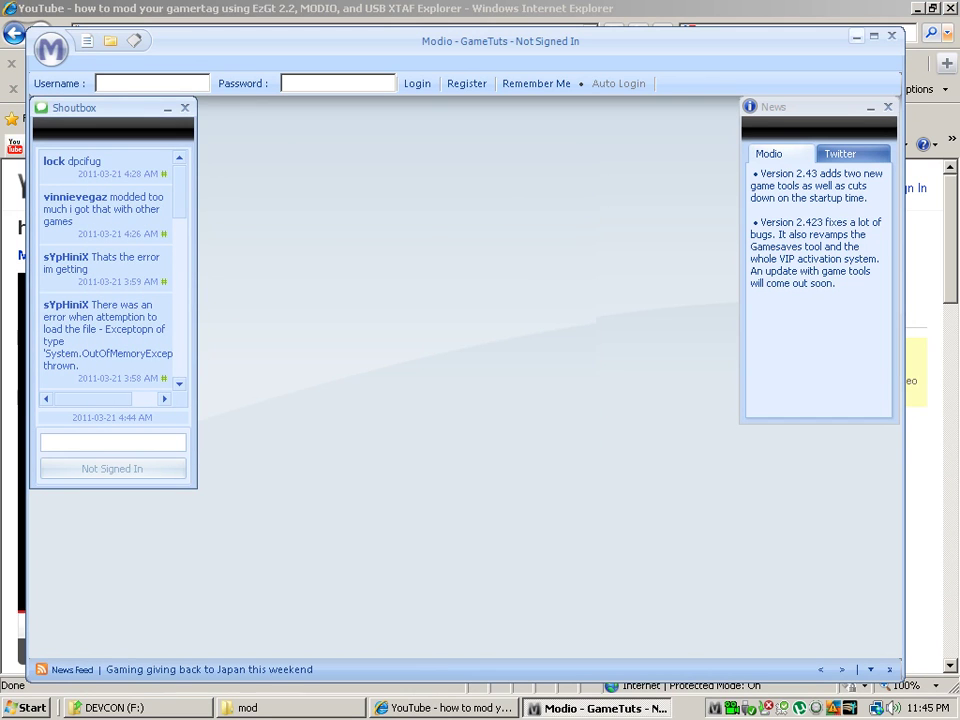
pyautogui.click(643, 26)
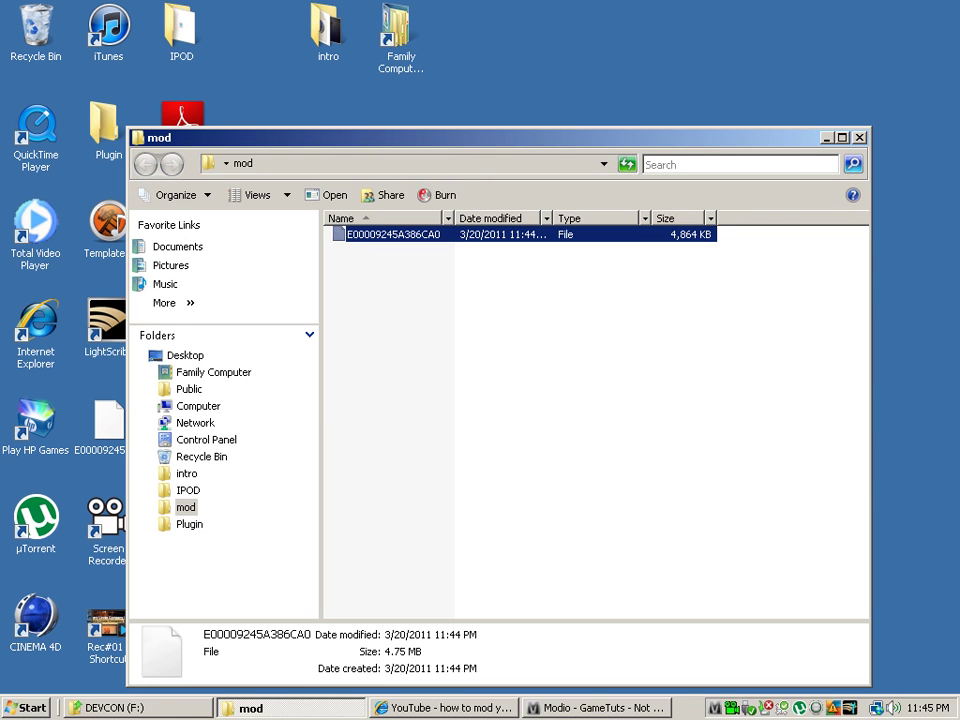
# Step: Hide the mod window and browse Documents to Family Computer's Downloads, finding the Profile Mods archive
pyautogui.press('super+d')
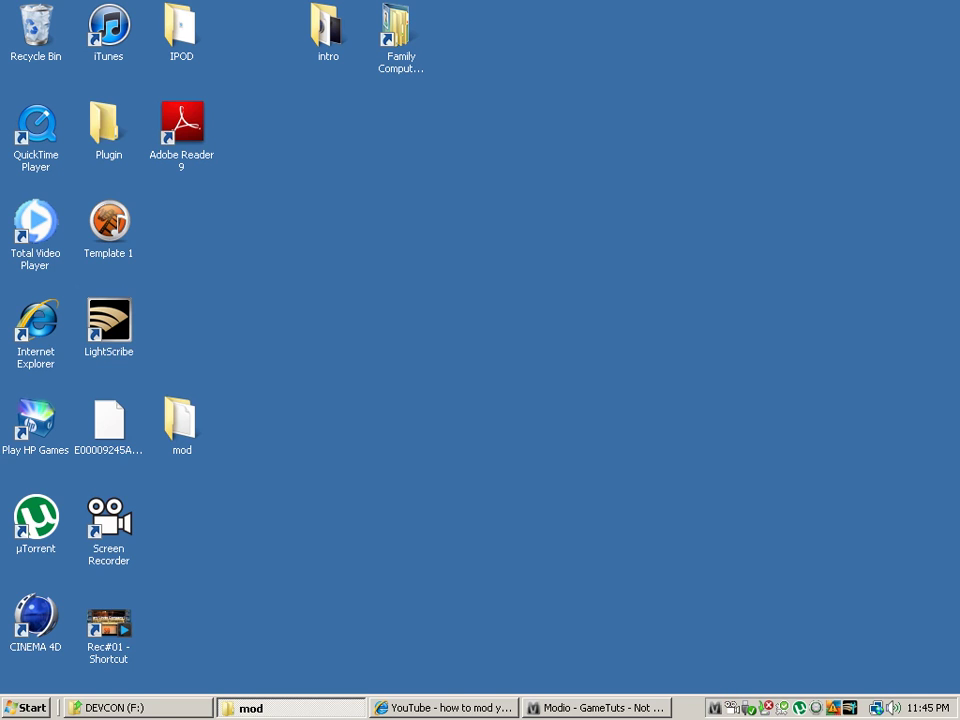
pyautogui.click(28, 707)
pyautogui.click(306, 306)
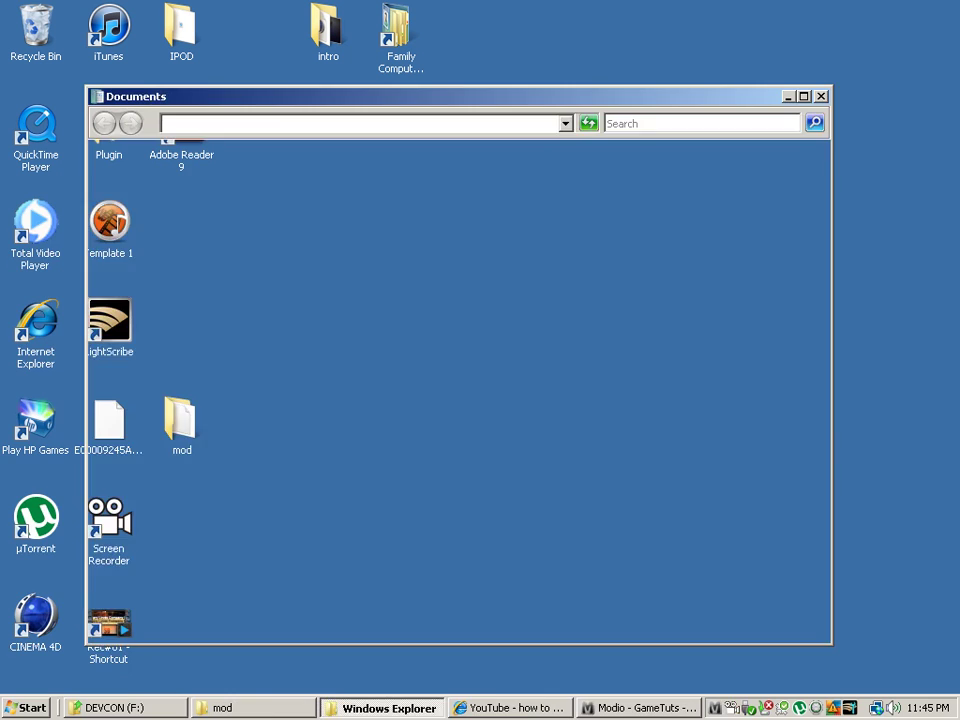
pyautogui.click(172, 331)
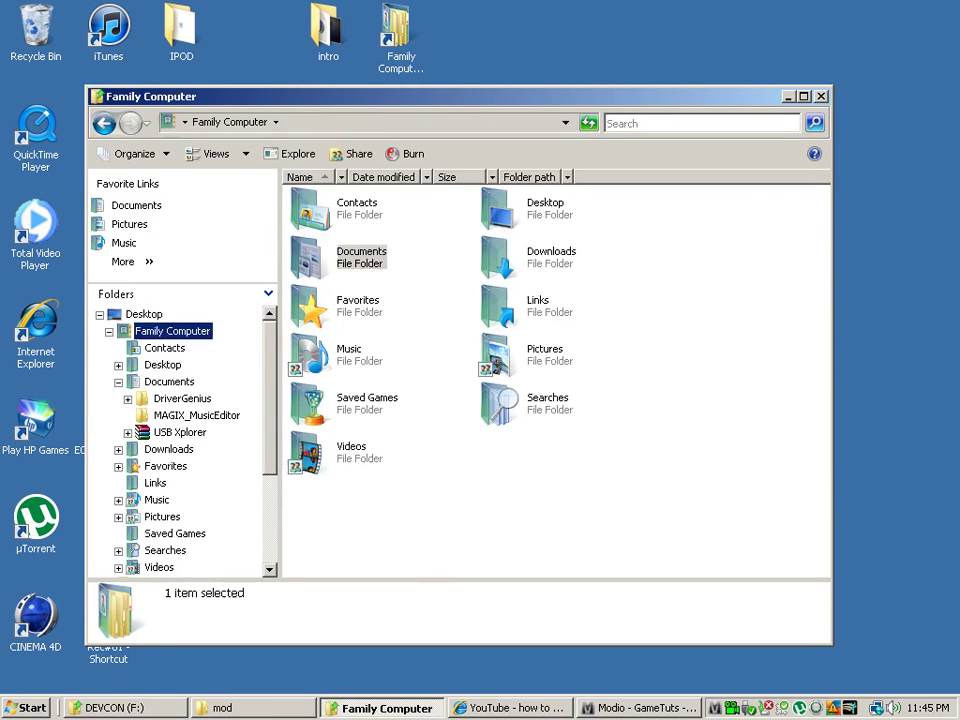
pyautogui.doubleClick(551, 252)
pyautogui.scroll(-3, 555, 380)
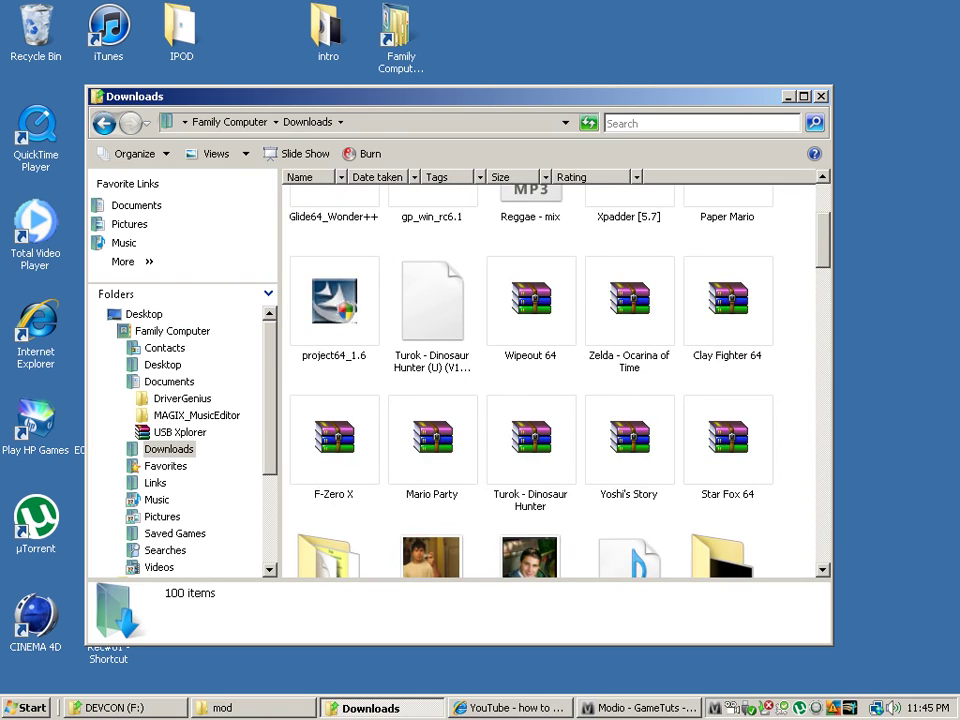
pyautogui.scroll(-4, 555, 380)
pyautogui.scroll(-2, 555, 380)
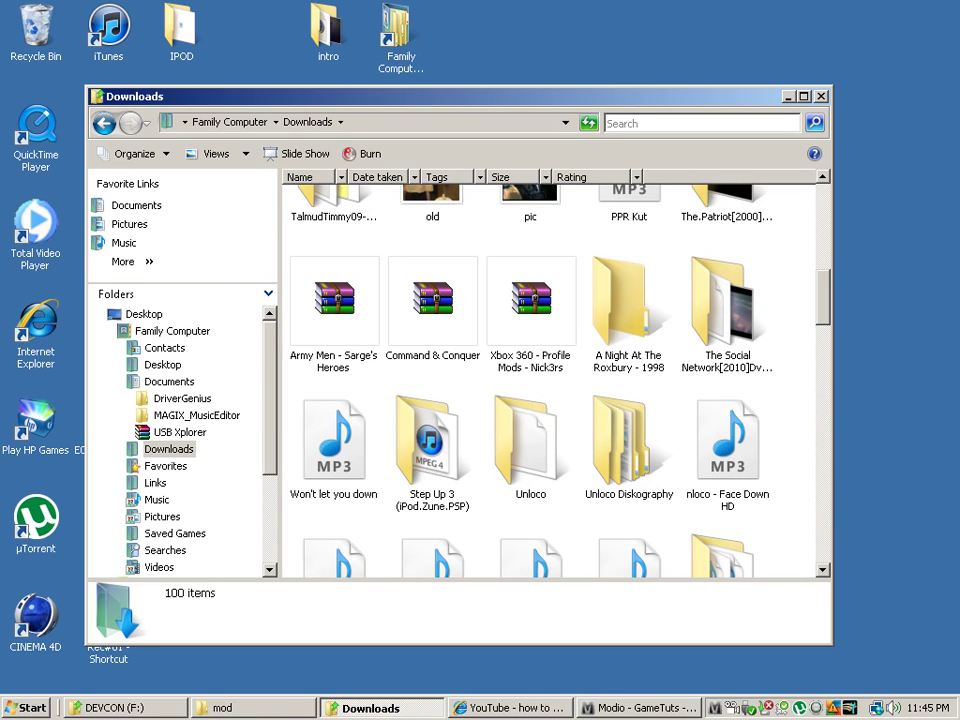
# Step: Run EzGt Final.exe from the Profile Mods archive's EZGT folder and hide other windows
pyautogui.doubleClick(530, 300)
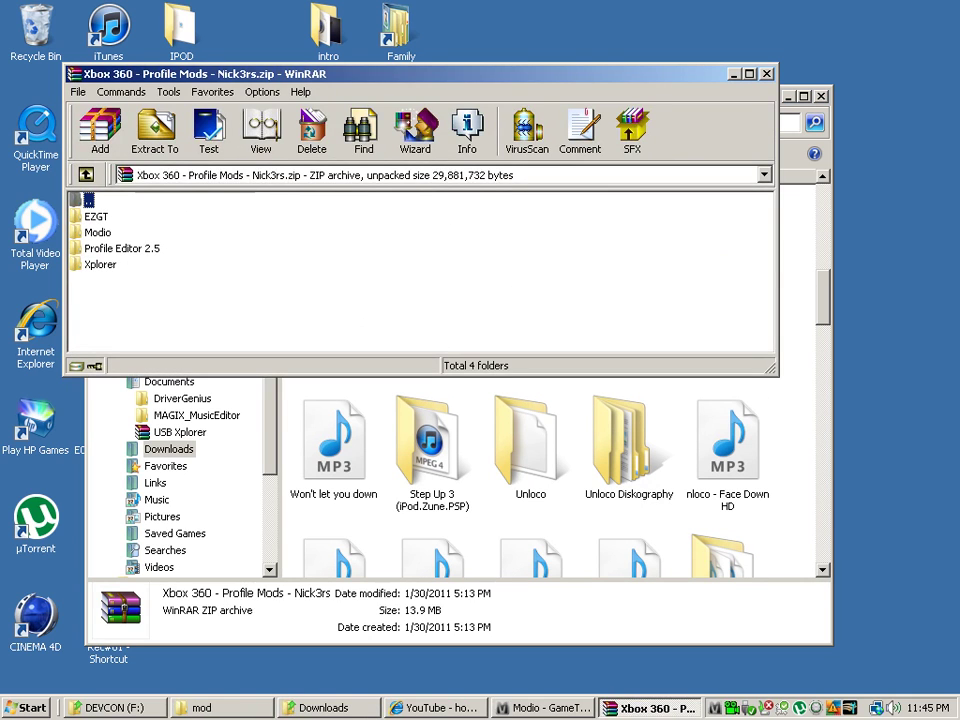
pyautogui.doubleClick(96, 216)
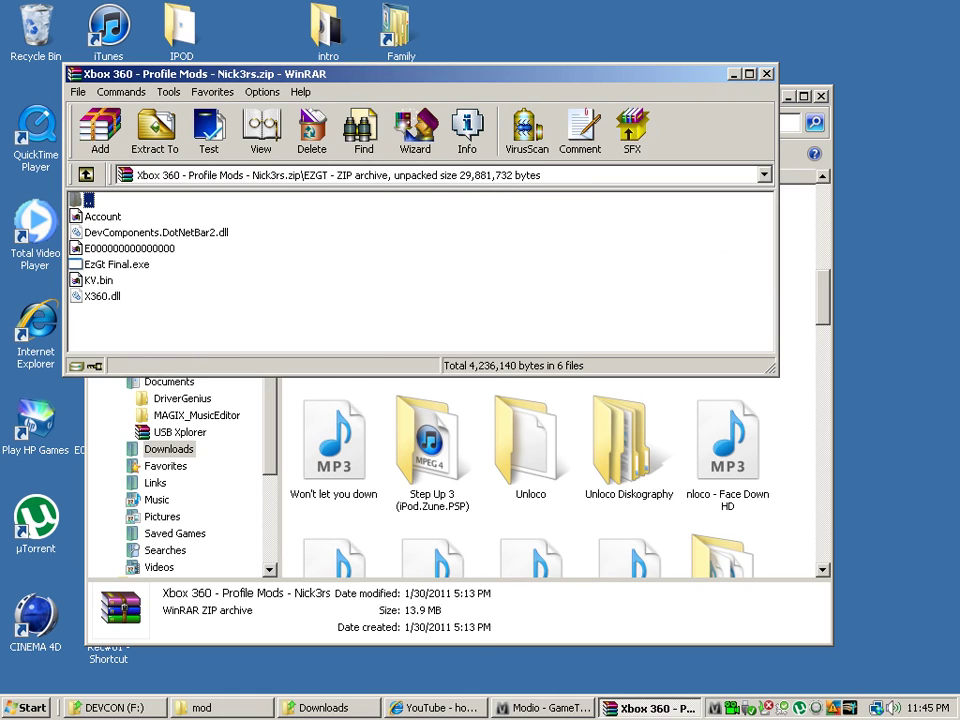
pyautogui.doubleClick(116, 264)
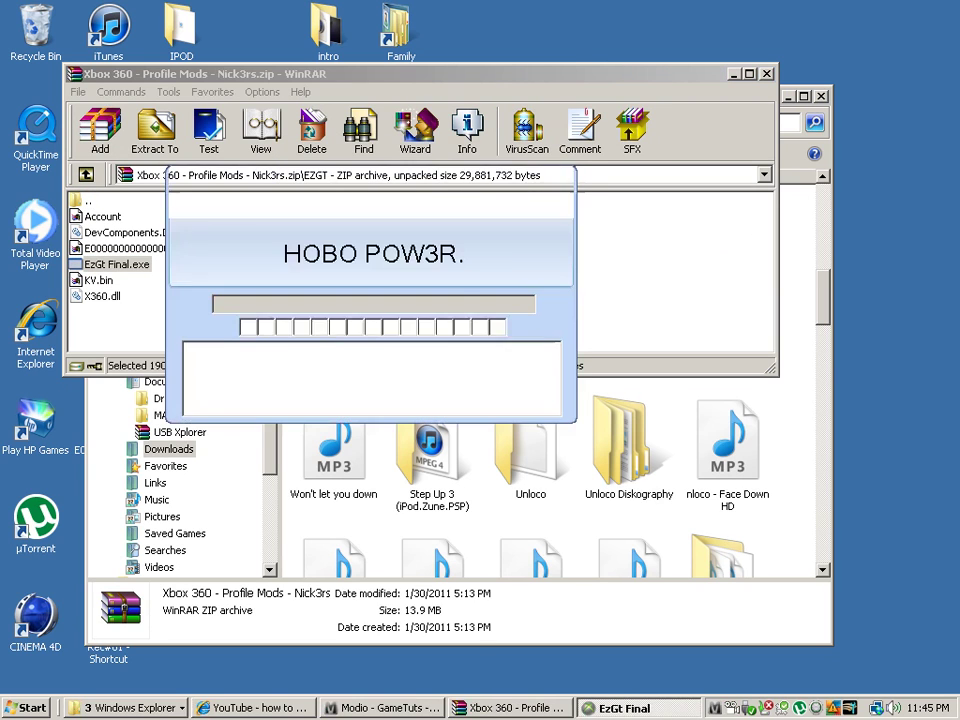
pyautogui.press('super+d')
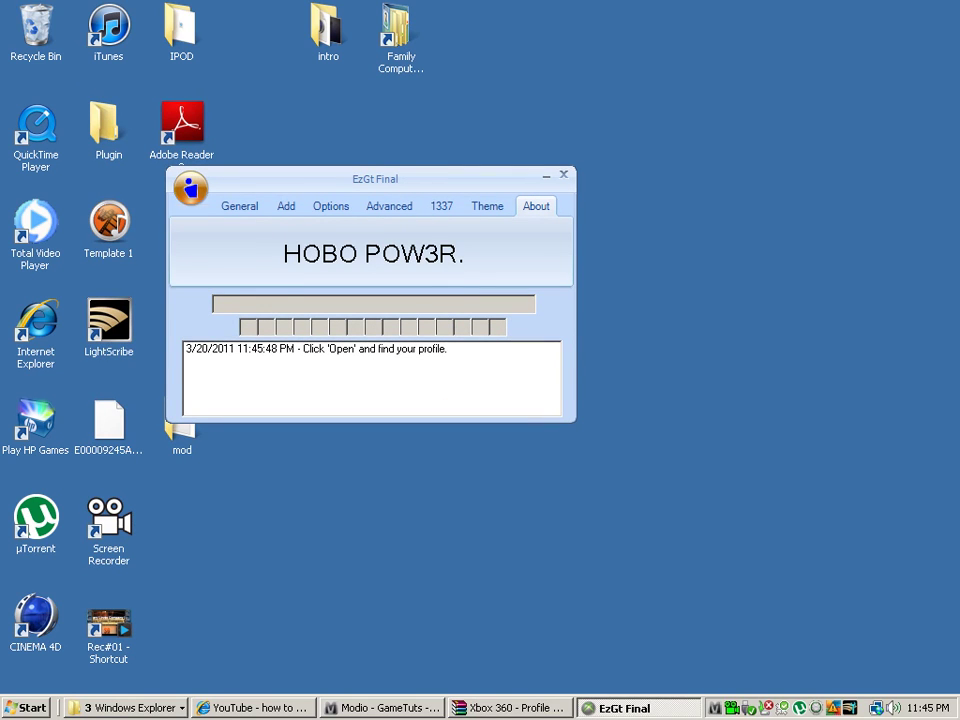
pyautogui.click(190, 187)
pyautogui.click(195, 219)
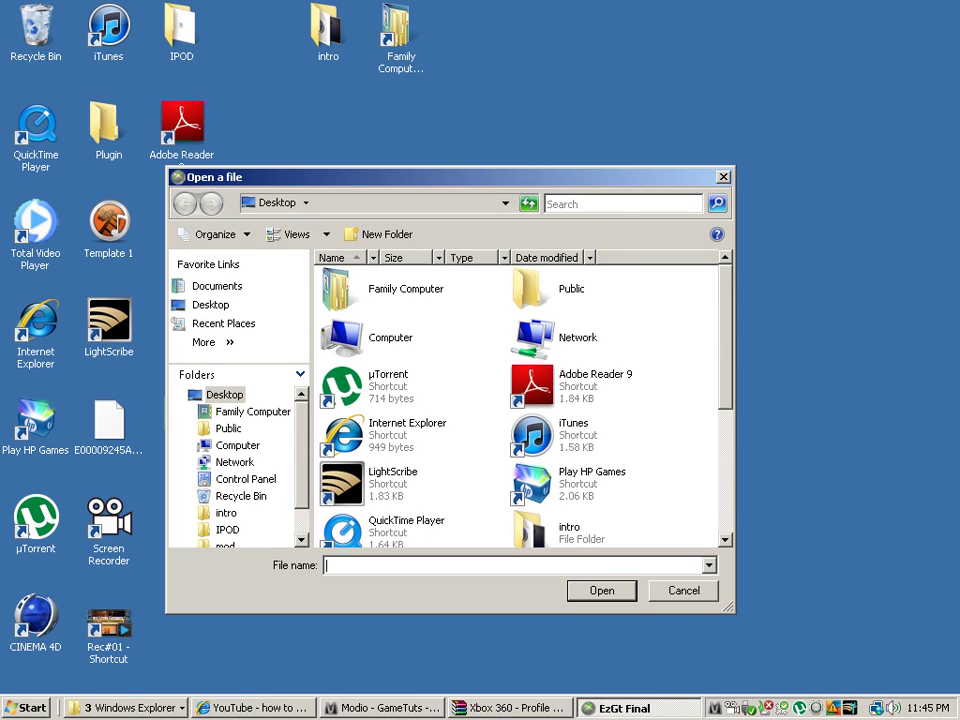
pyautogui.click(210, 304)
pyautogui.scroll(-2, 517, 405)
pyautogui.scroll(-2, 517, 405)
pyautogui.scroll(-2, 517, 405)
pyautogui.doubleClick(568, 323)
pyautogui.doubleClick(380, 273)
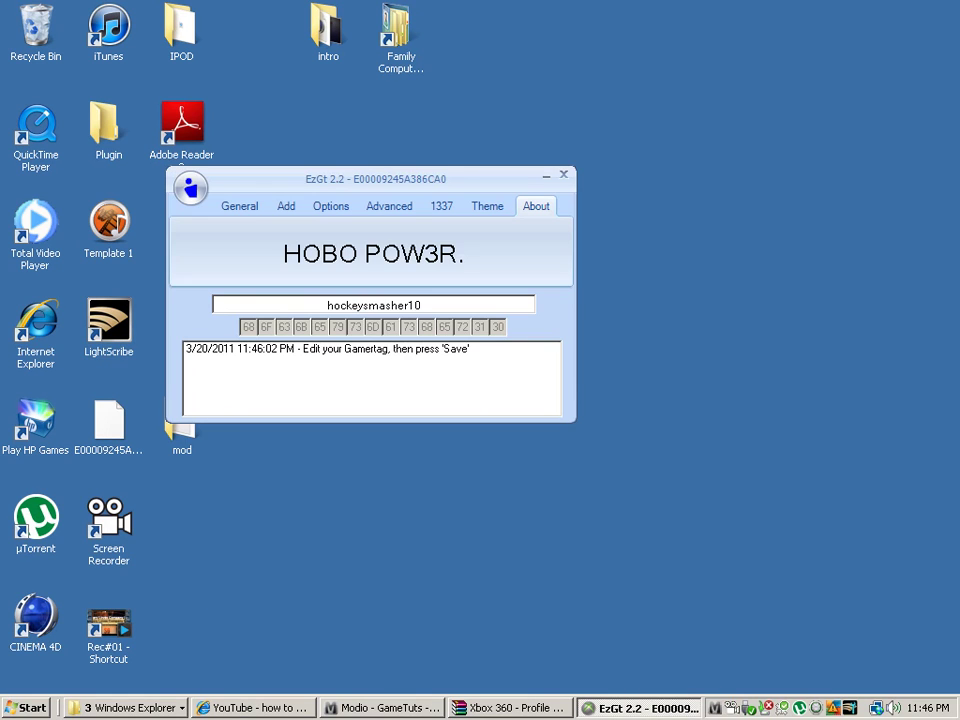
# Step: Replace the gamertag hockeysmasher10 with 'OpTic Pred OG'
pyautogui.press('Tab')
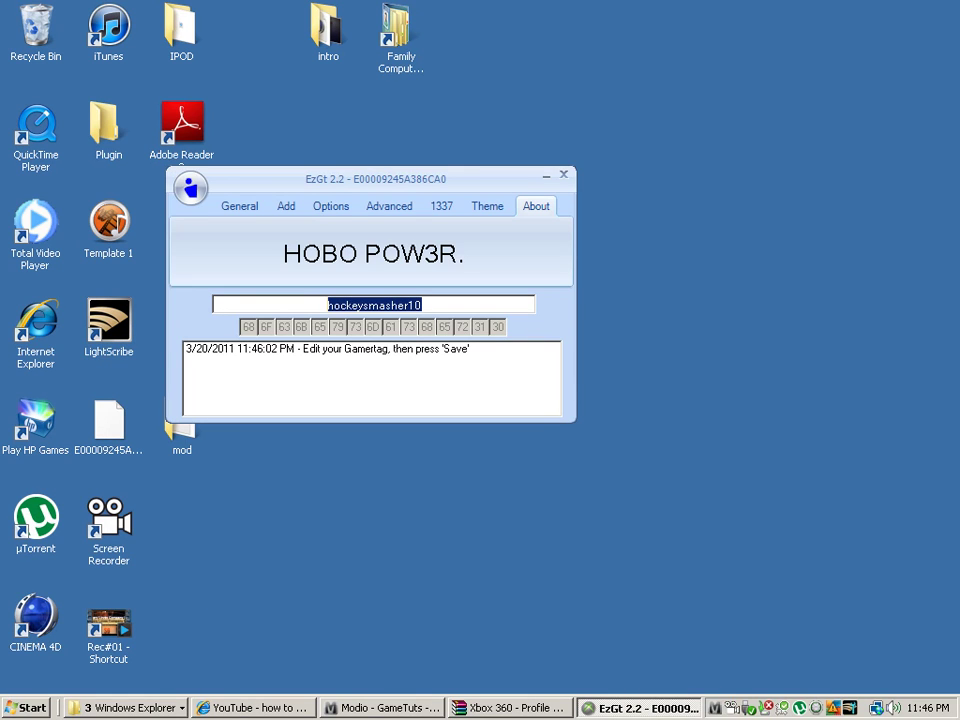
pyautogui.press('BackSpace')
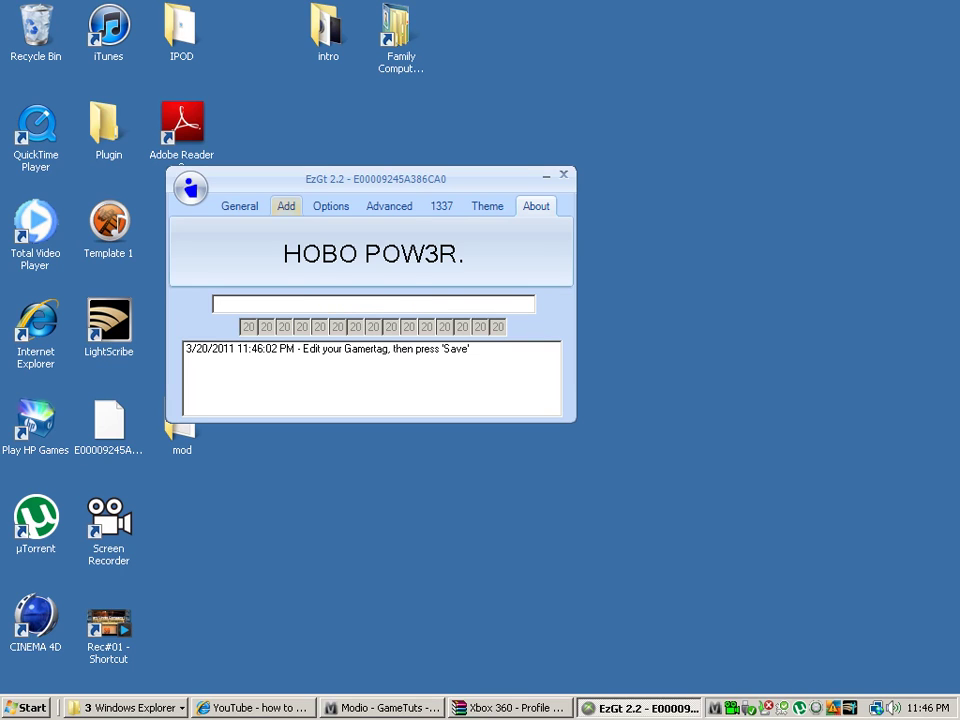
pyautogui.click(286, 206)
pyautogui.click(240, 206)
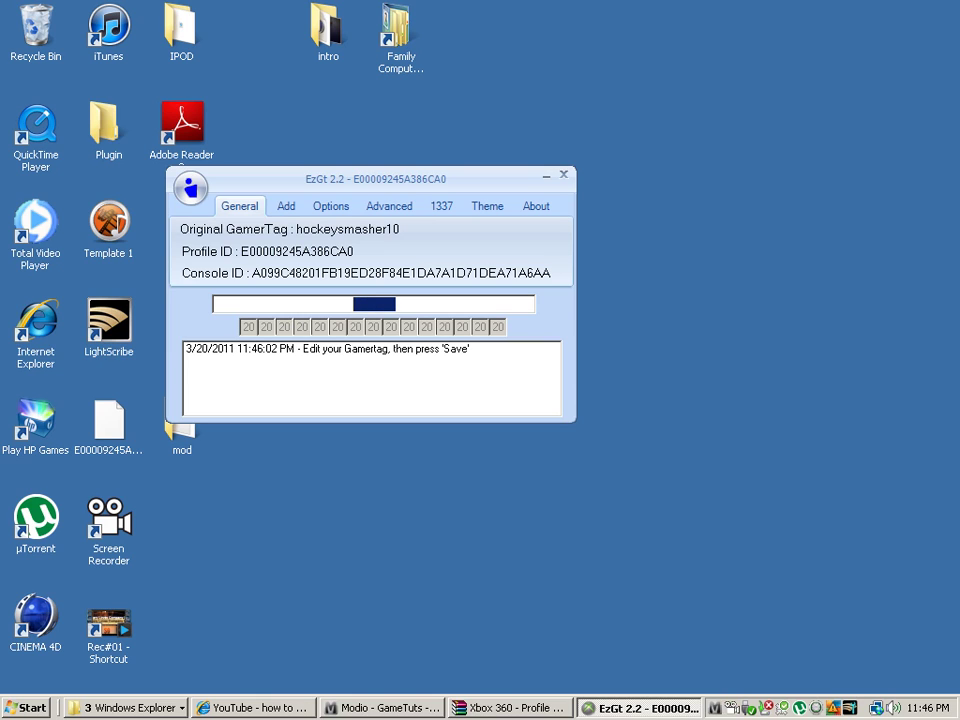
pyautogui.write('op')
pyautogui.press('BackSpace')
pyautogui.press('BackSpace')
pyautogui.write('Op')
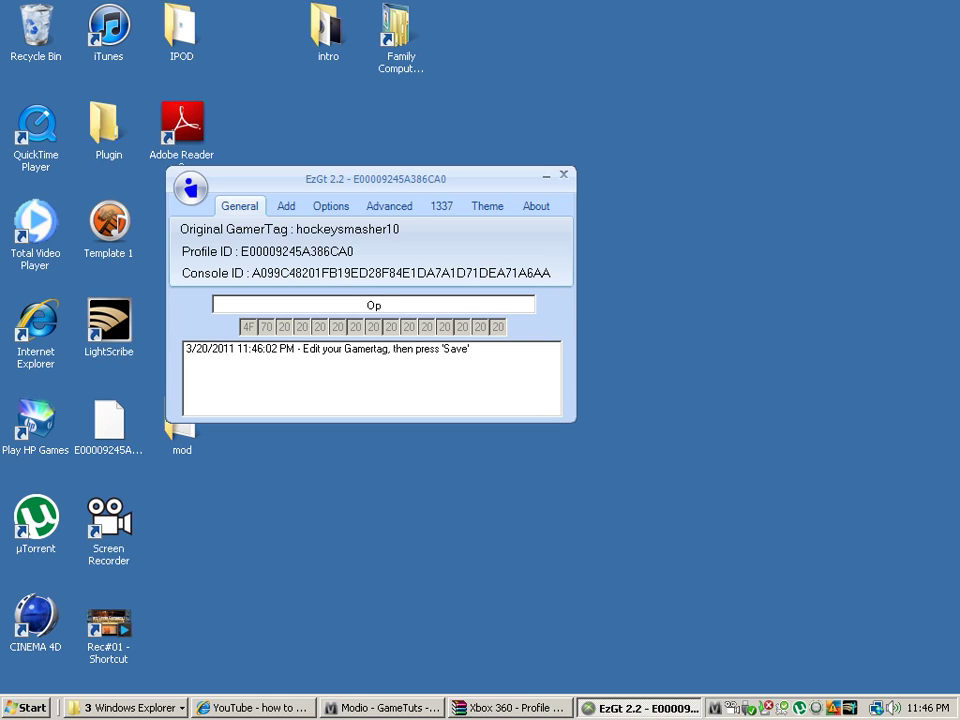
pyautogui.write('Tic')
pyautogui.write(' Pred OG')
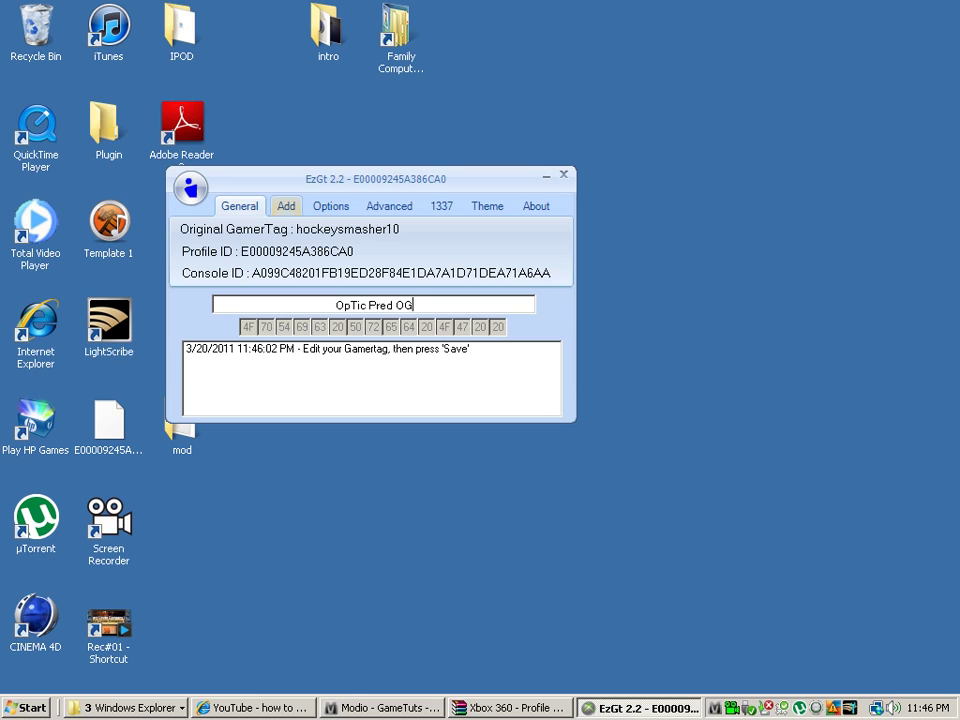
# Step: Choose 9 as the Modded Profile Number on EzGt's output options tab
pyautogui.click(286, 206)
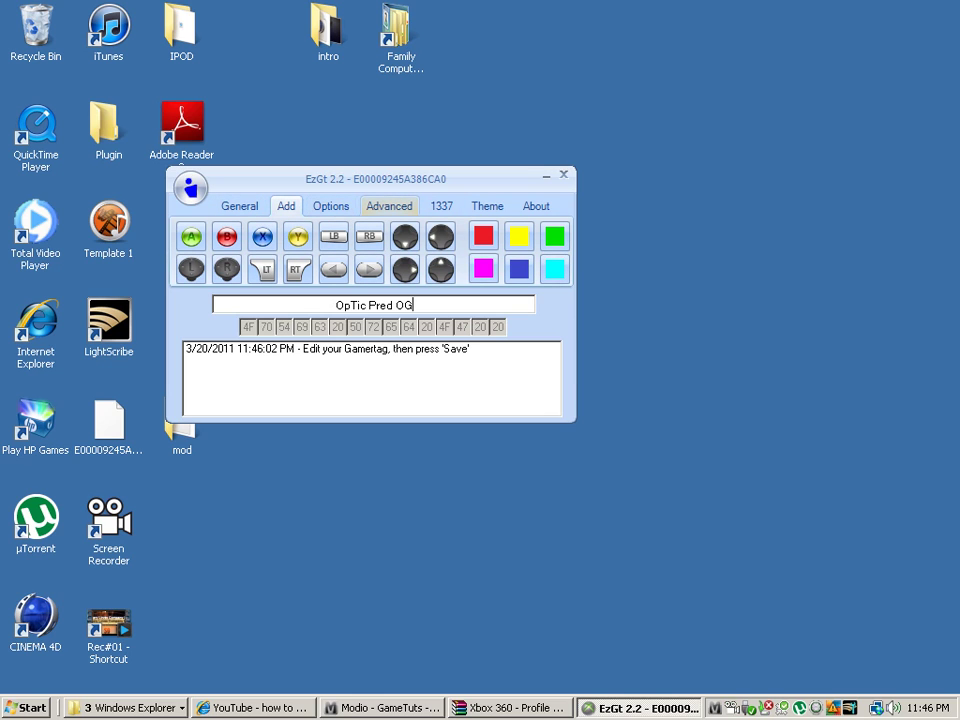
pyautogui.click(389, 206)
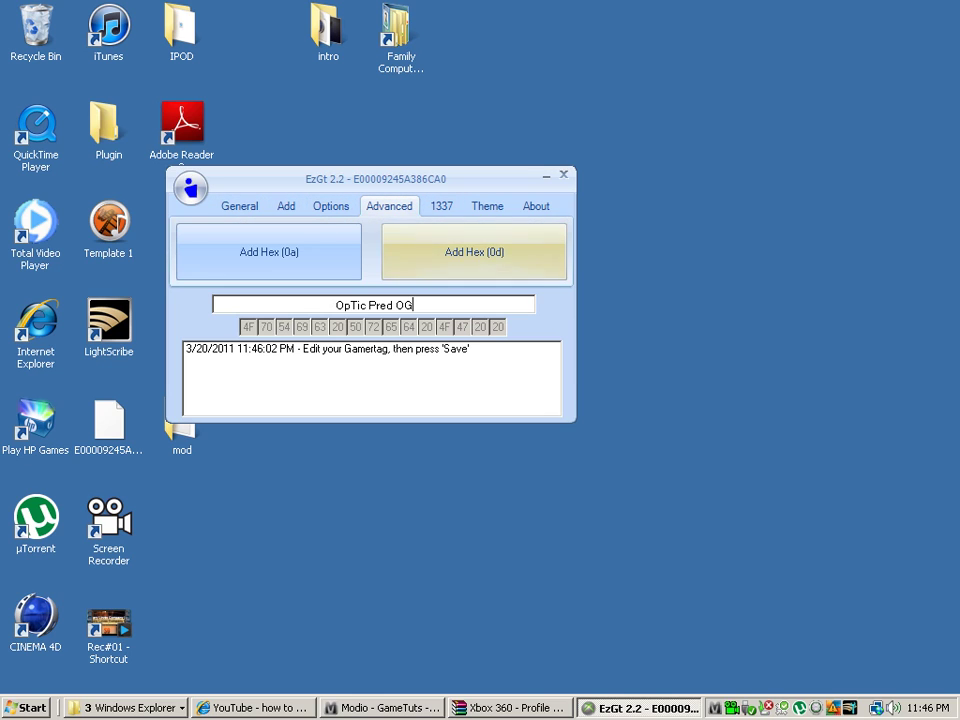
pyautogui.click(331, 206)
pyautogui.click(525, 259)
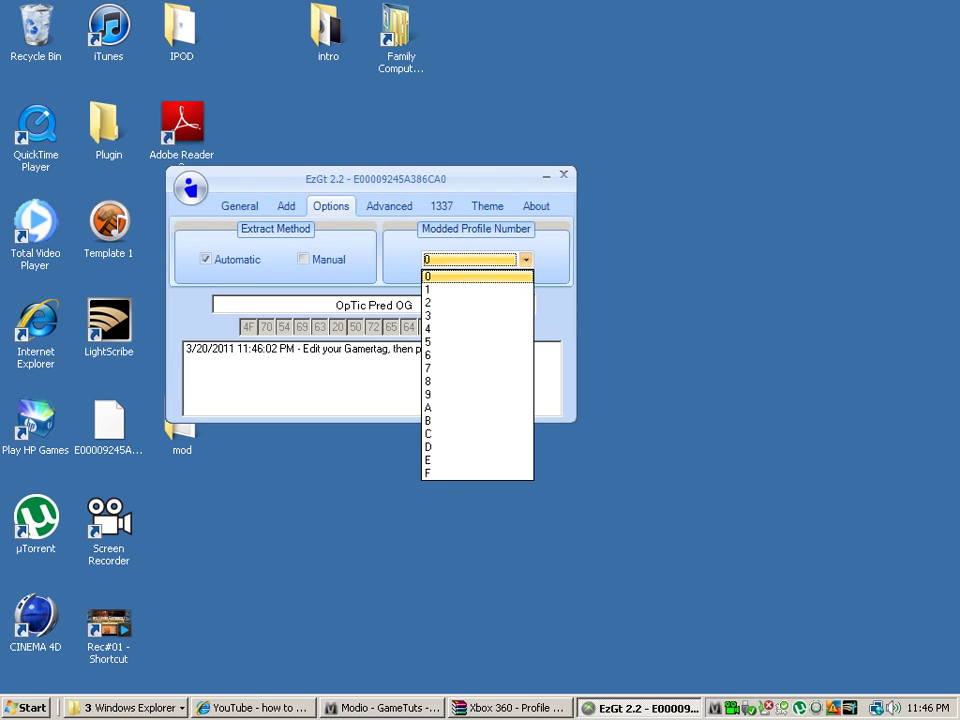
pyautogui.click(470, 394)
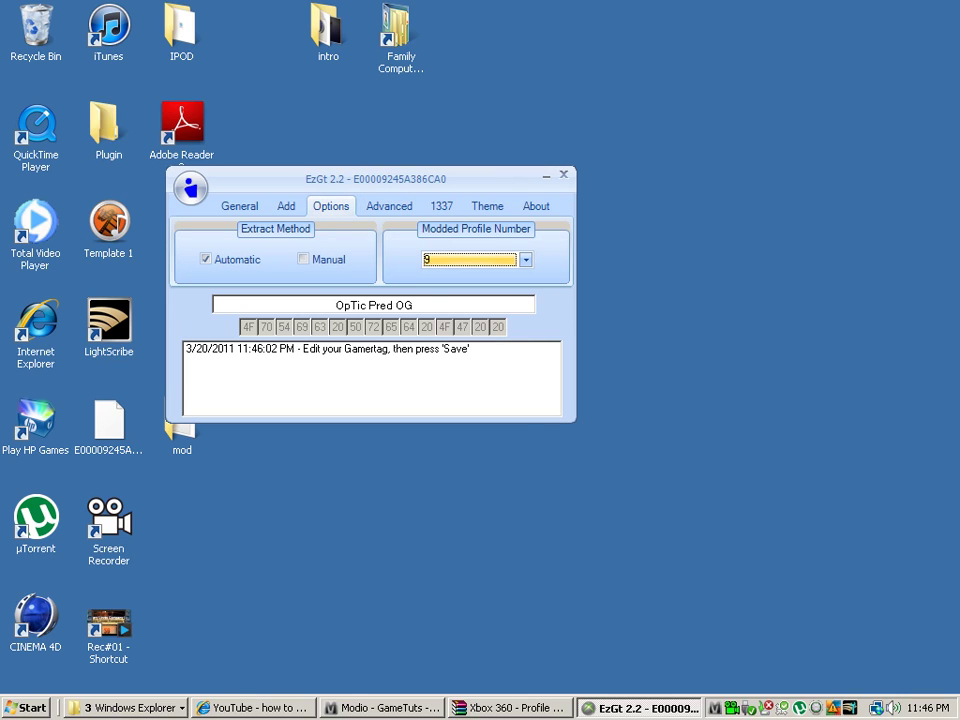
pyautogui.click(525, 259)
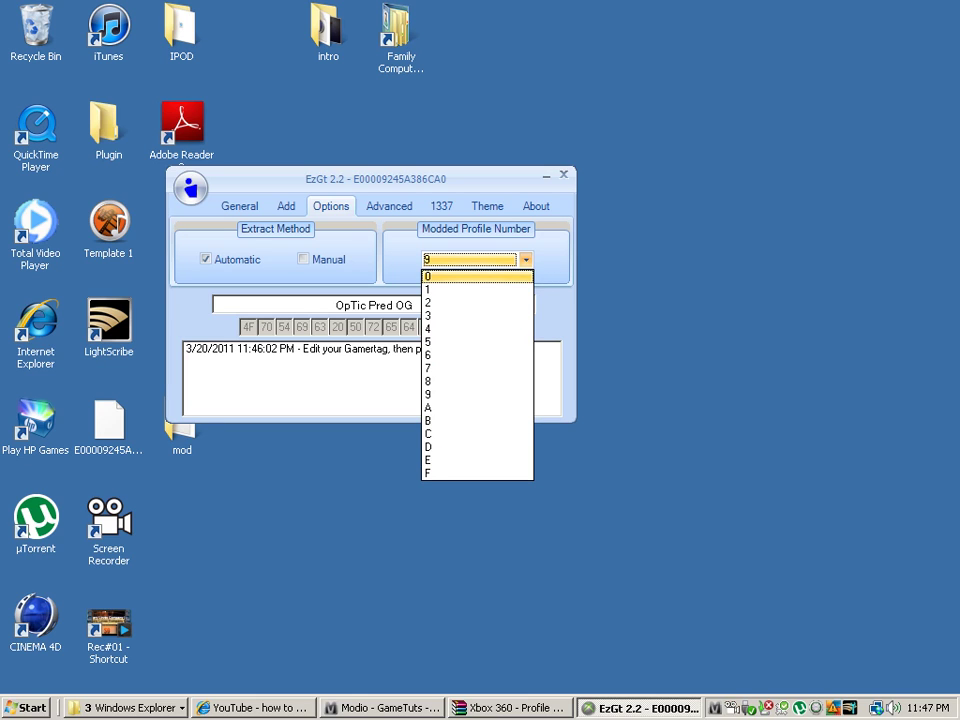
pyautogui.press('Escape')
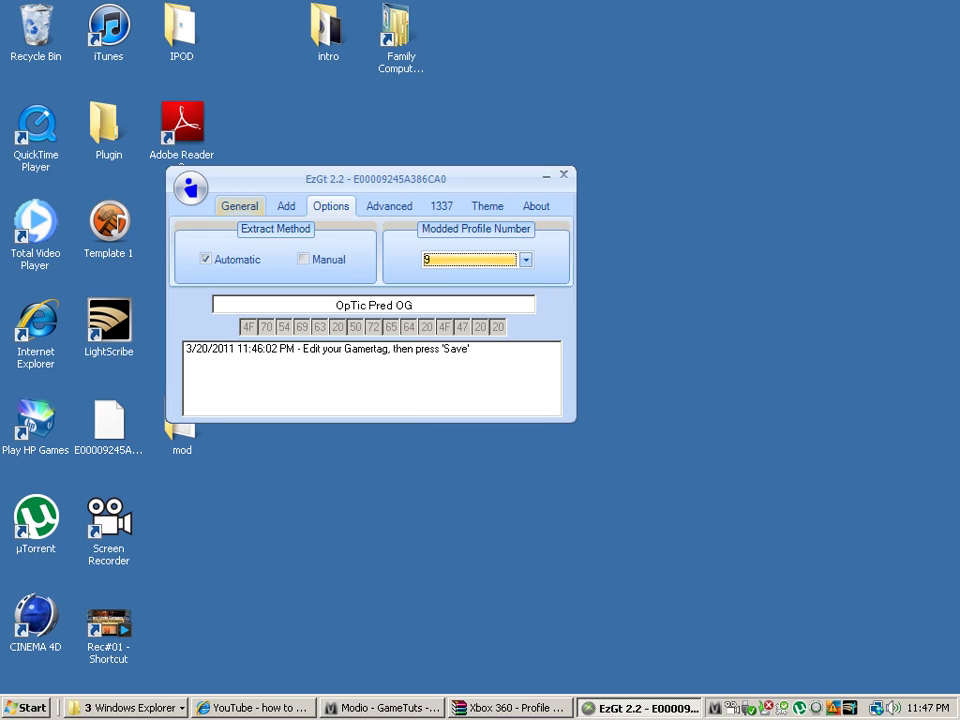
# Step: Save the modded profile into Family Computer > Desktop > mod and confirm
pyautogui.click(239, 205)
pyautogui.click(190, 186)
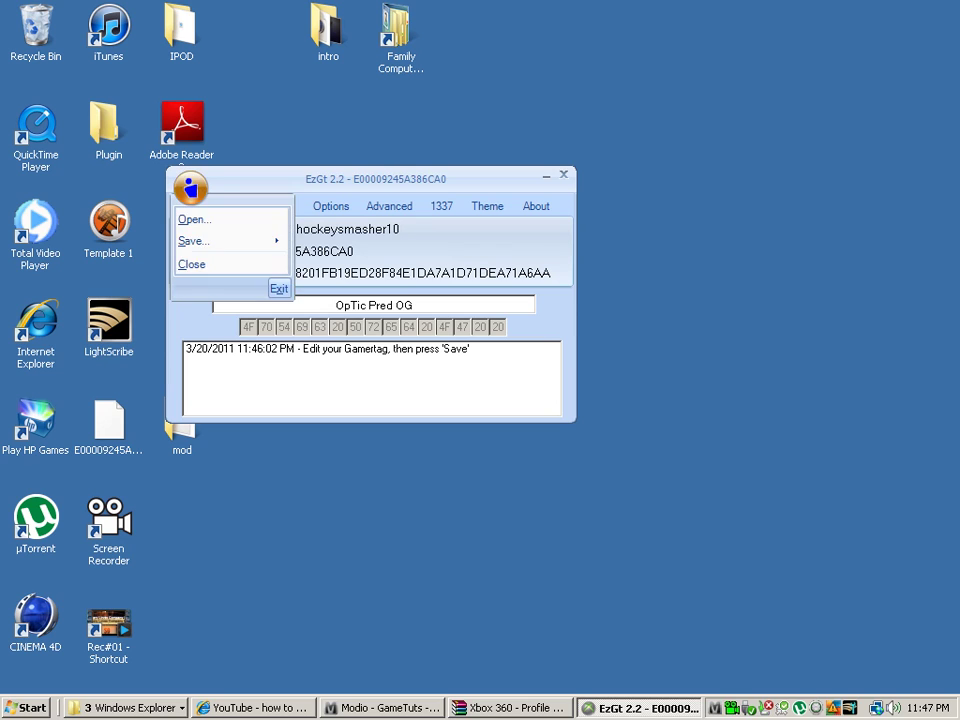
pyautogui.click(339, 240)
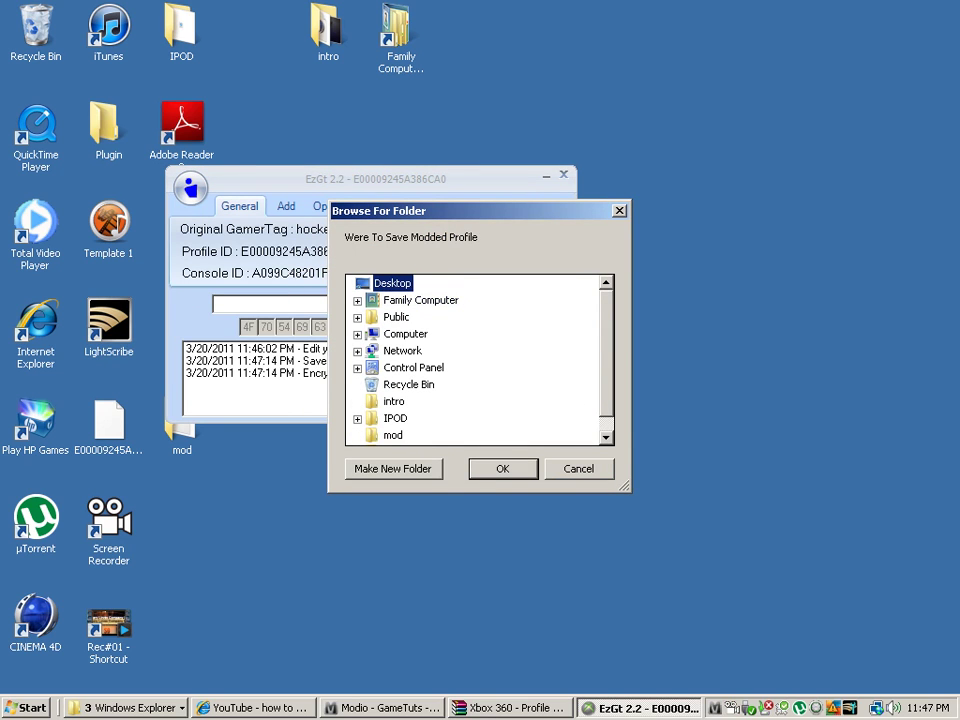
pyautogui.doubleClick(420, 300)
pyautogui.doubleClick(411, 317)
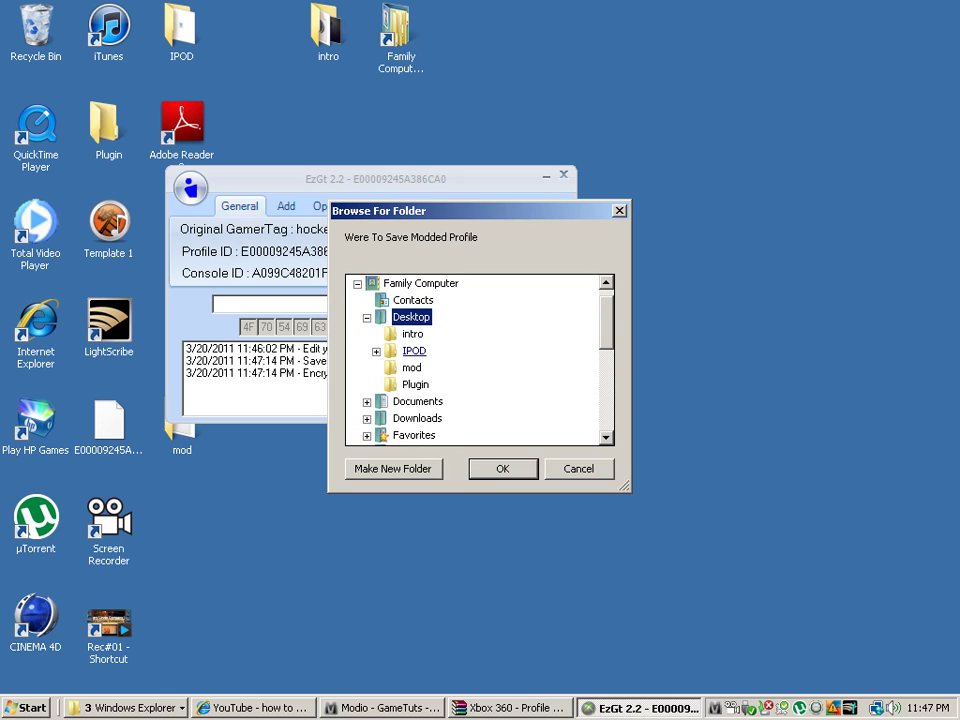
pyautogui.click(411, 367)
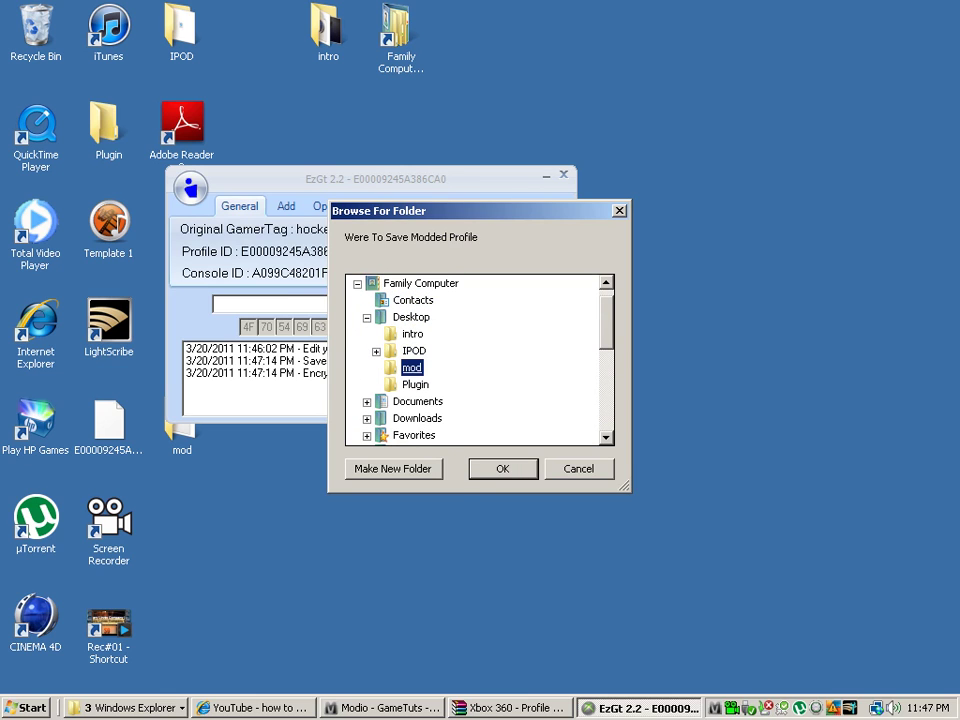
pyautogui.click(503, 468)
pyautogui.click(565, 177)
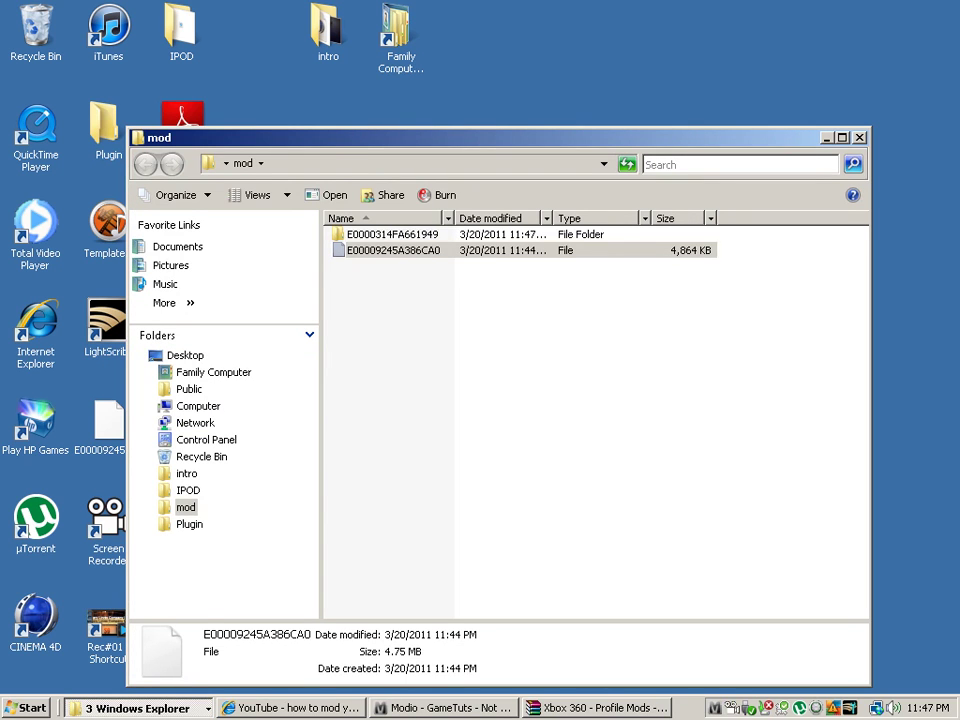
# Step: Browse into E0000314FA661949\FFFE07D1\00010000 and select the 304 KB profile file E0000314FA661949
pyautogui.doubleClick(380, 233)
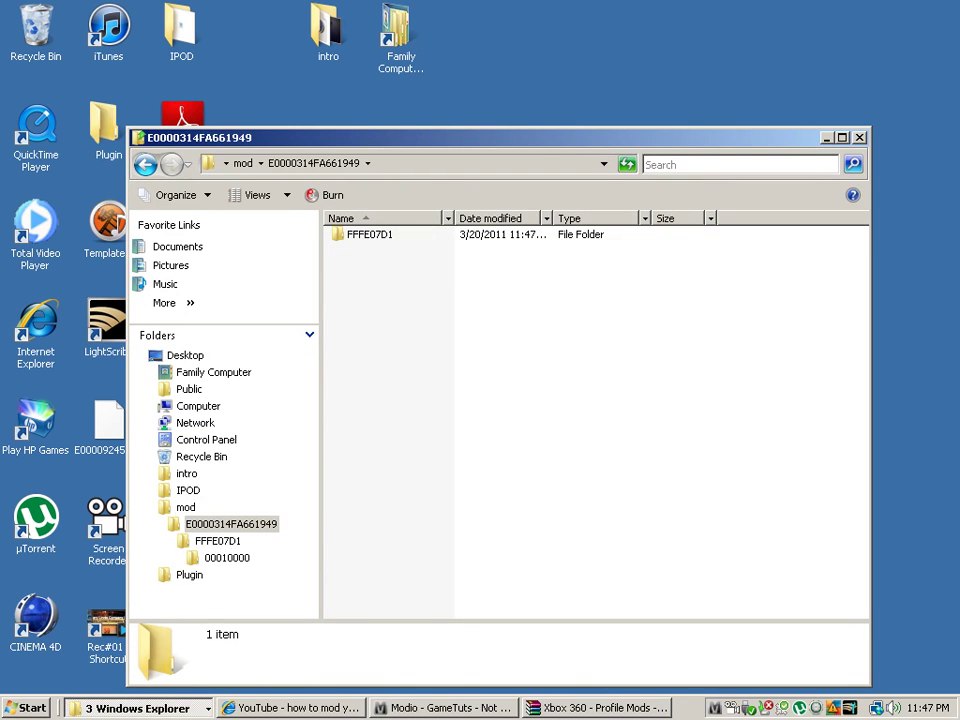
pyautogui.press('BackSpace')
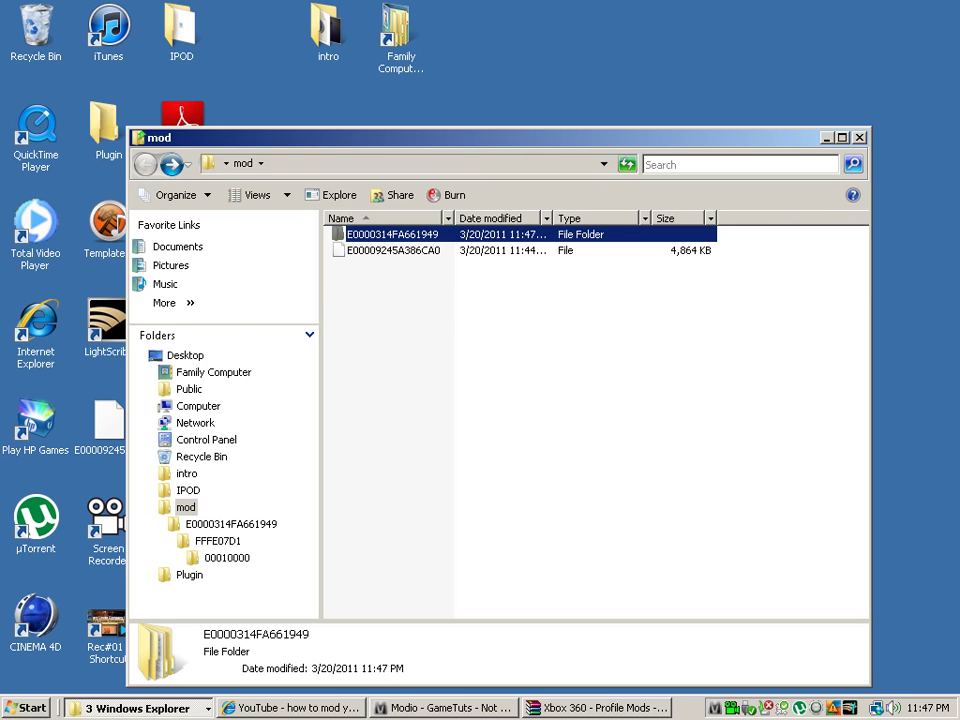
pyautogui.press('Return')
pyautogui.press('Down')
pyautogui.press('Return')
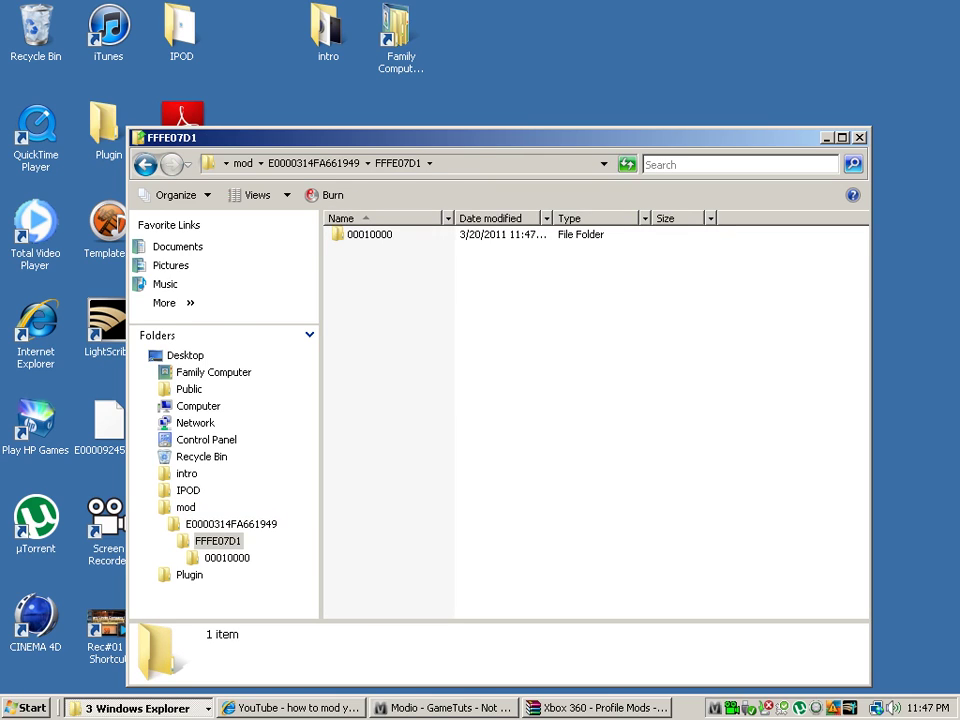
pyautogui.press('Down')
pyautogui.press('Return')
pyautogui.press('Down')
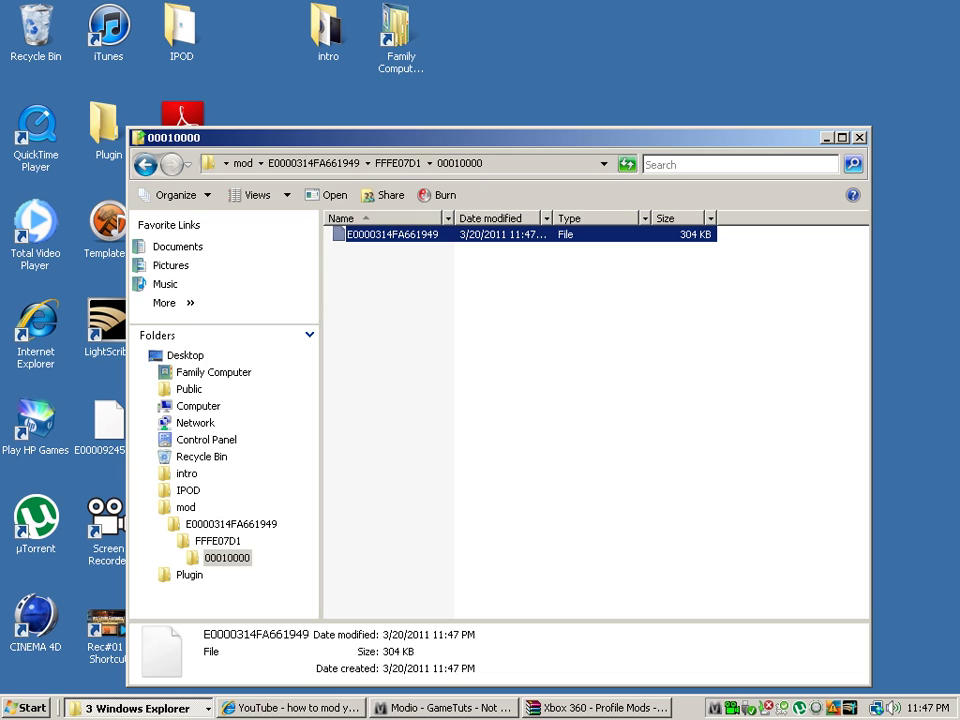
# Step: Back in Modio, rehash and resign the OpTic Pred OG profile and save it to a device profile
pyautogui.hotkey('alt', 'Tab')
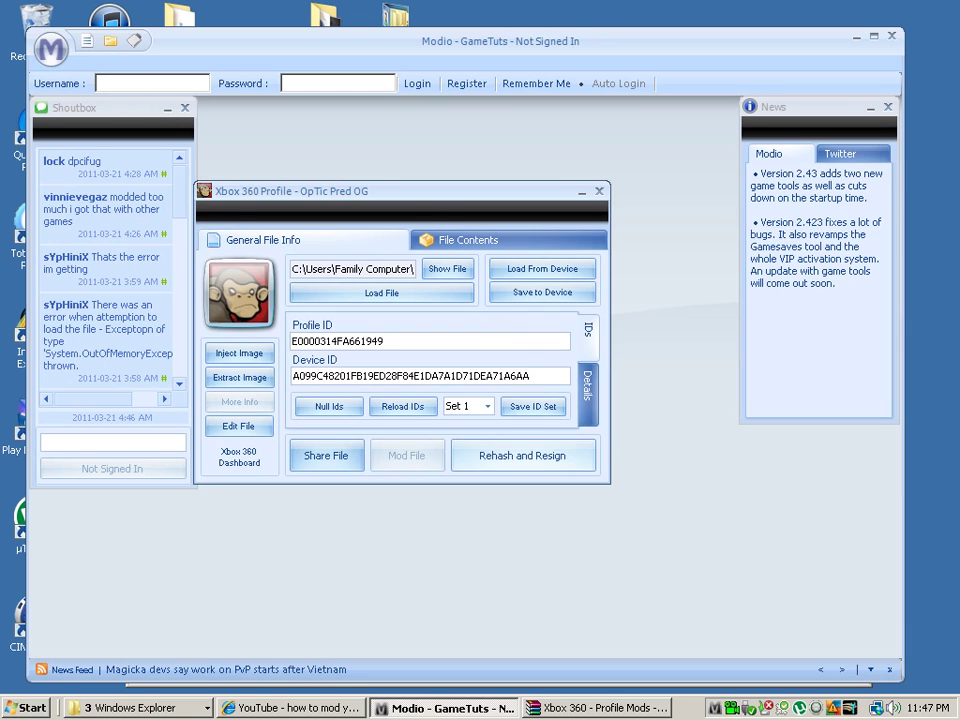
pyautogui.click(523, 455)
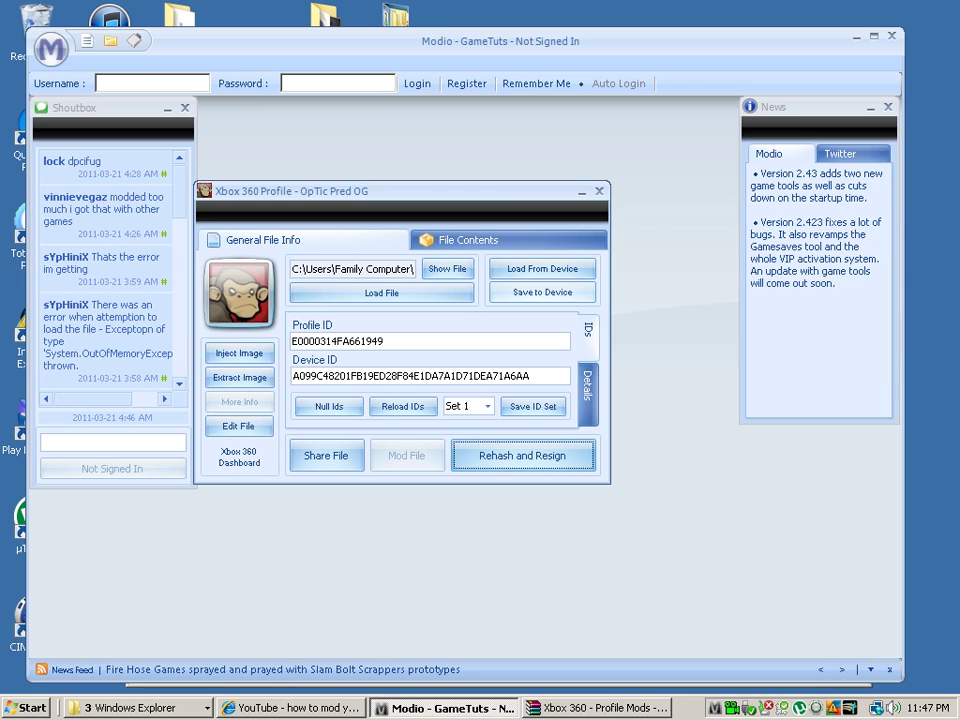
pyautogui.click(542, 292)
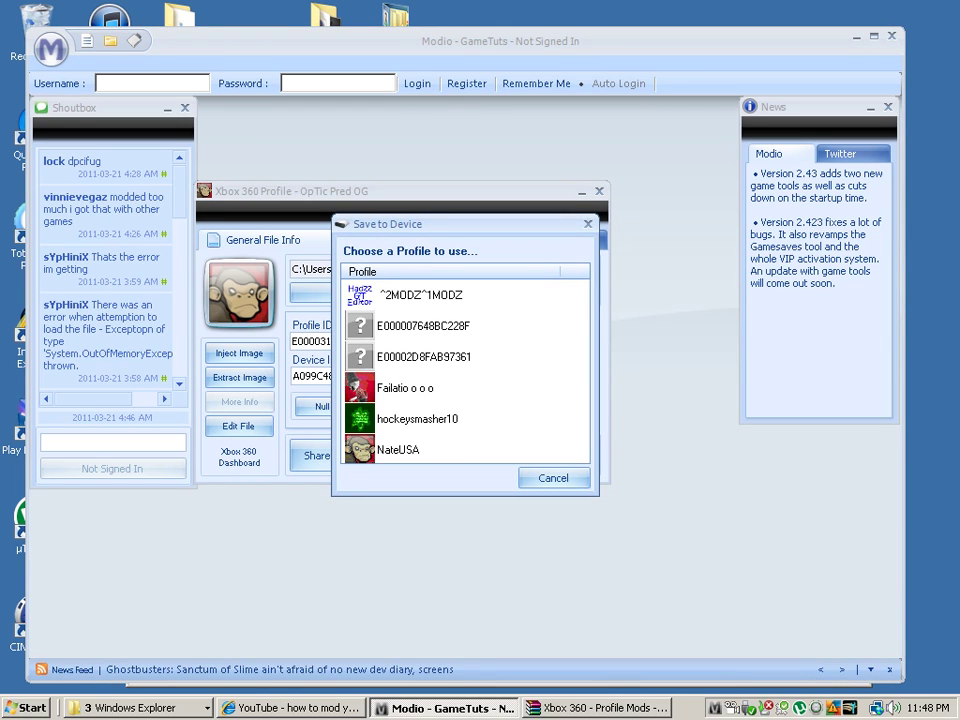
pyautogui.doubleClick(410, 325)
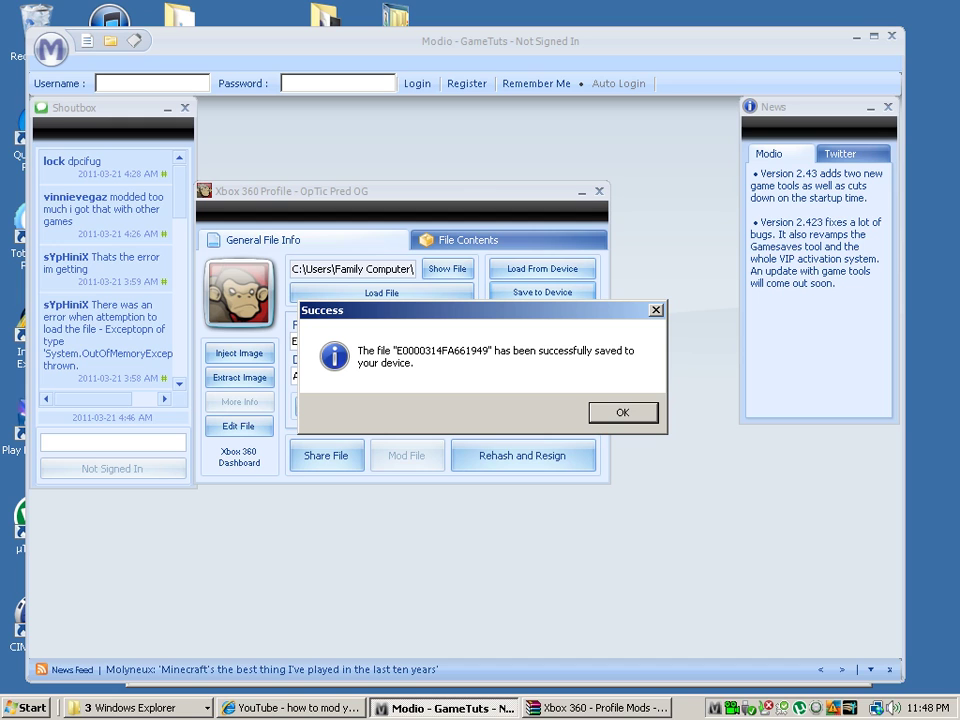
pyautogui.press('Return')
# Step: Close the OpTic Pred OG profile window and exit Modio with Alt+F4
pyautogui.hotkey('alt', 'F4')
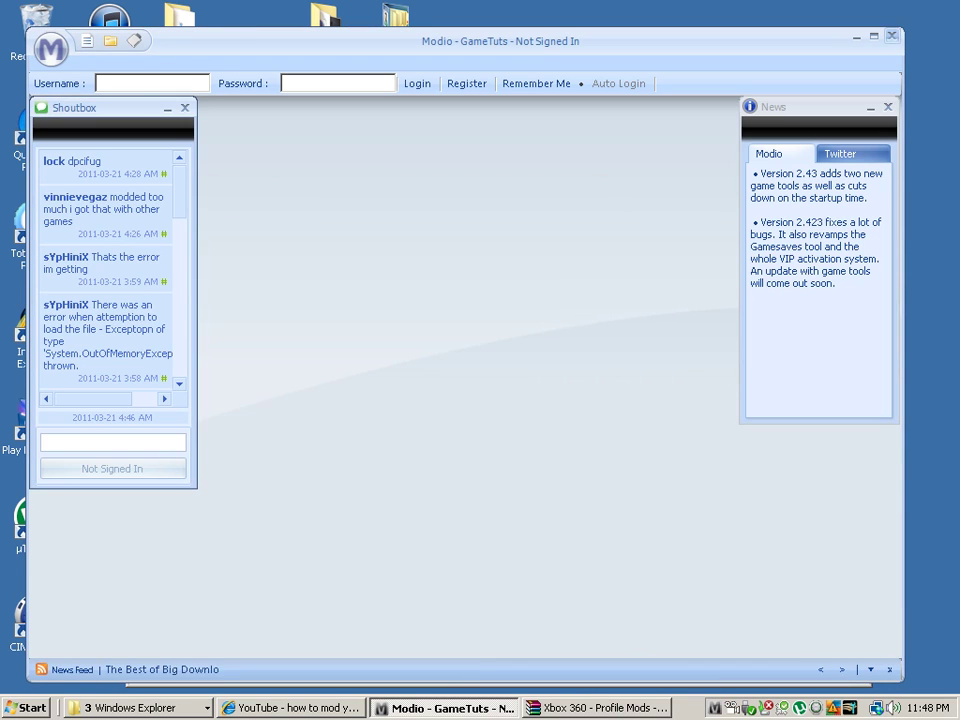
pyautogui.hotkey('alt', 'F4')
pyautogui.hotkey('alt', 'F4')
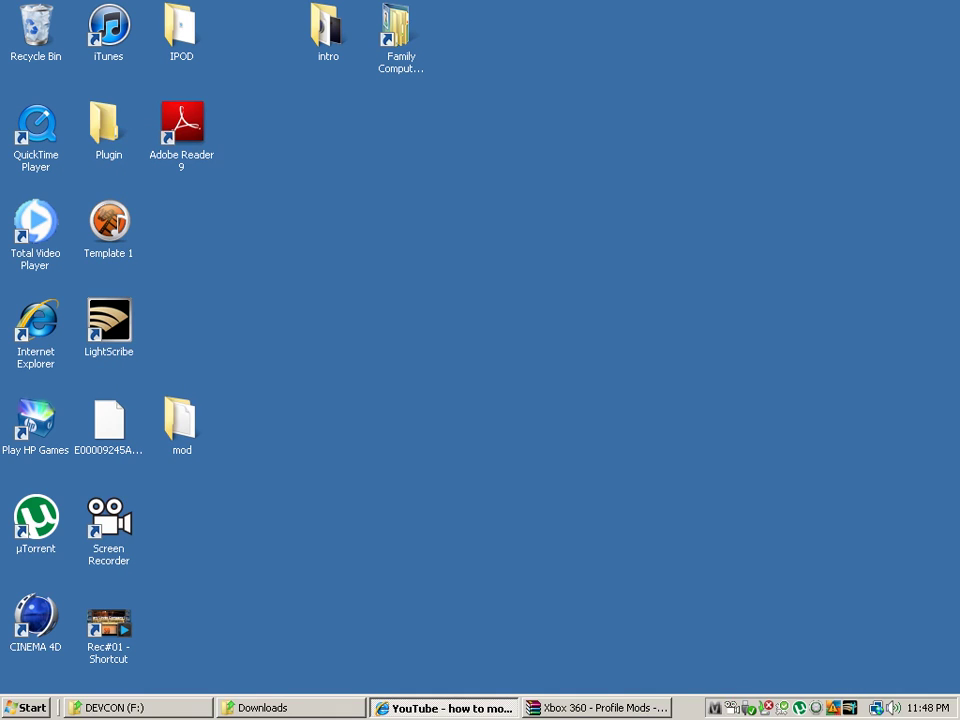